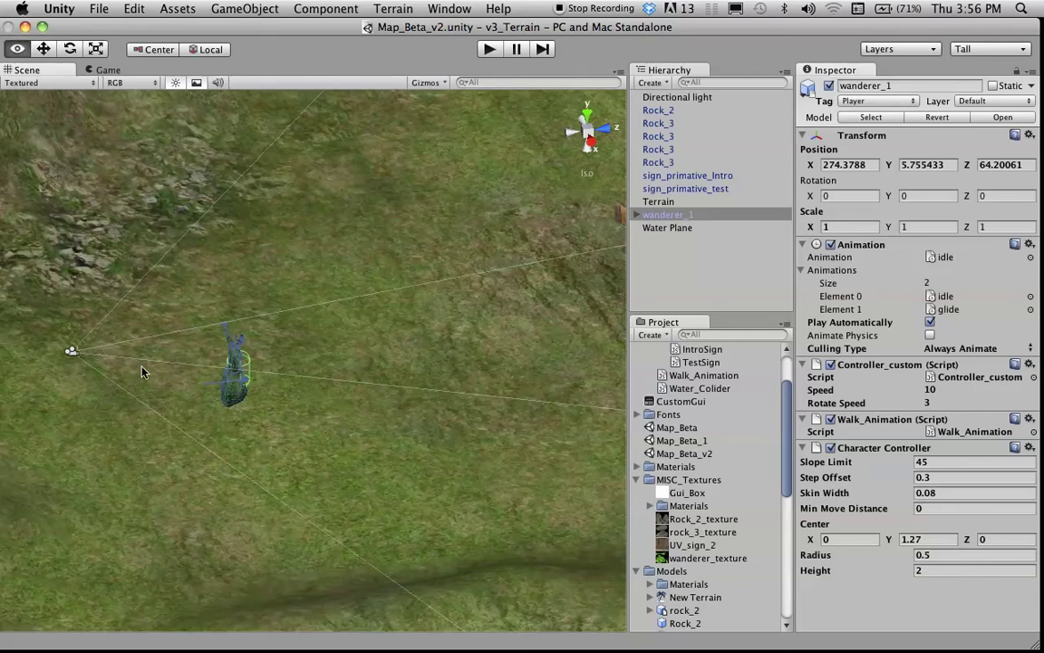
- Examine the wanderer_1 character and its attached camera in the scene from several angles
alt+drag(139, 368, 133, 328)
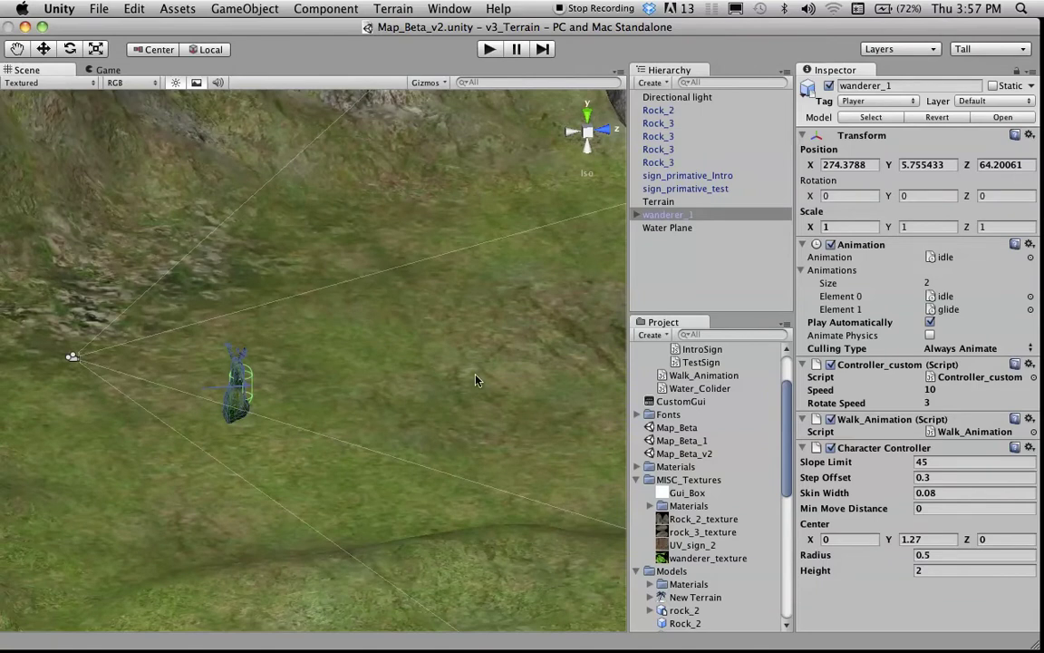
alt+drag(171, 285, 473, 450)
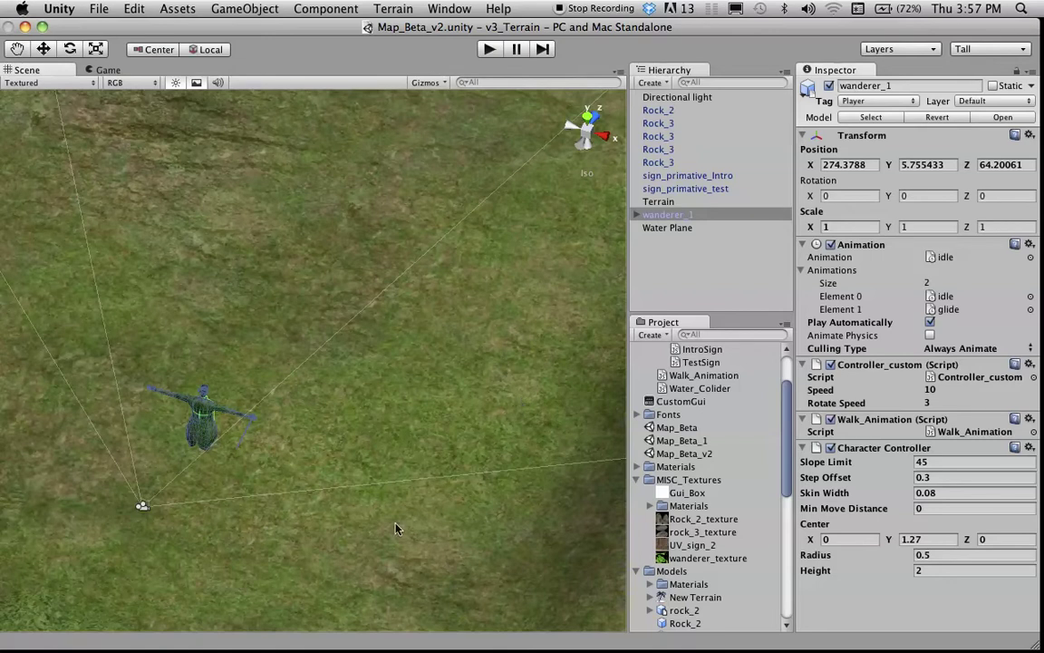
alt+drag(363, 421, 150, 343)
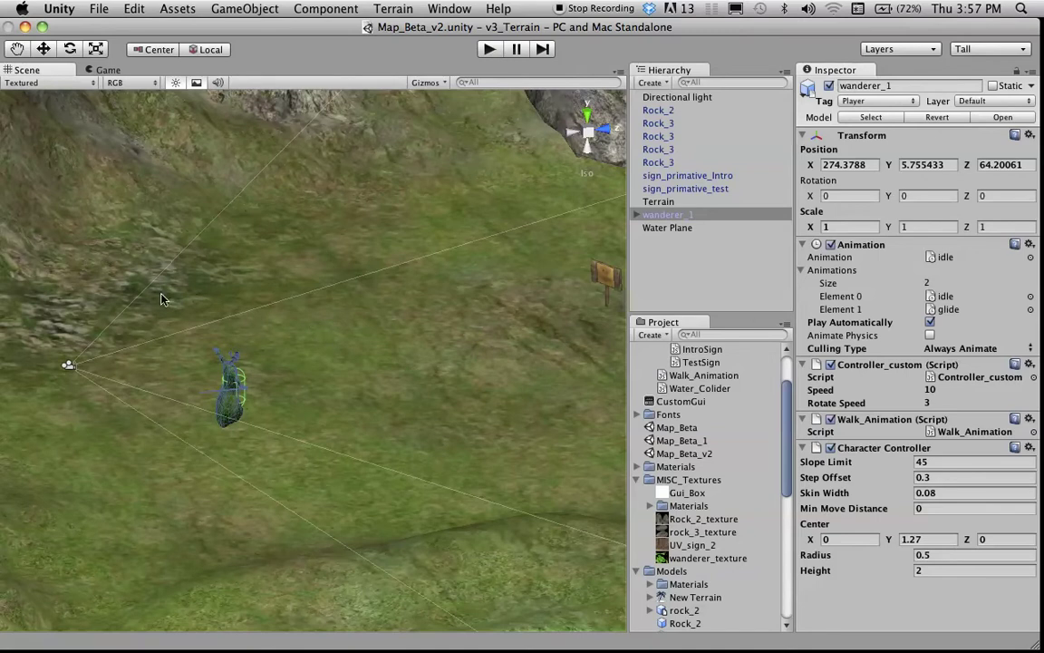
alt+drag(168, 290, 451, 424)
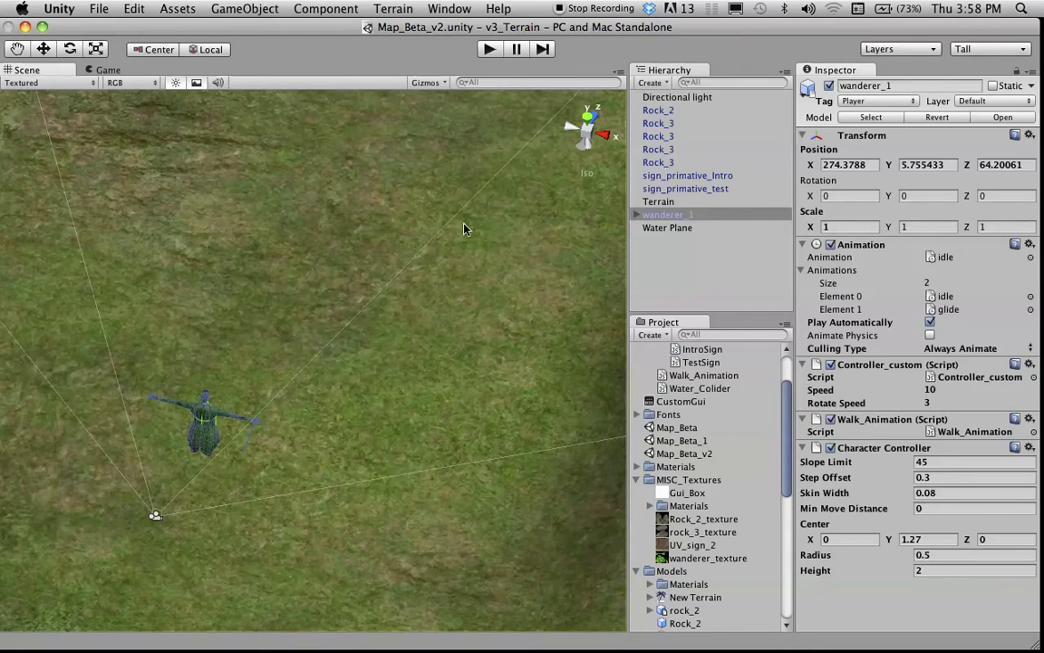
key(alt)
alt+drag(178, 310, 518, 179)
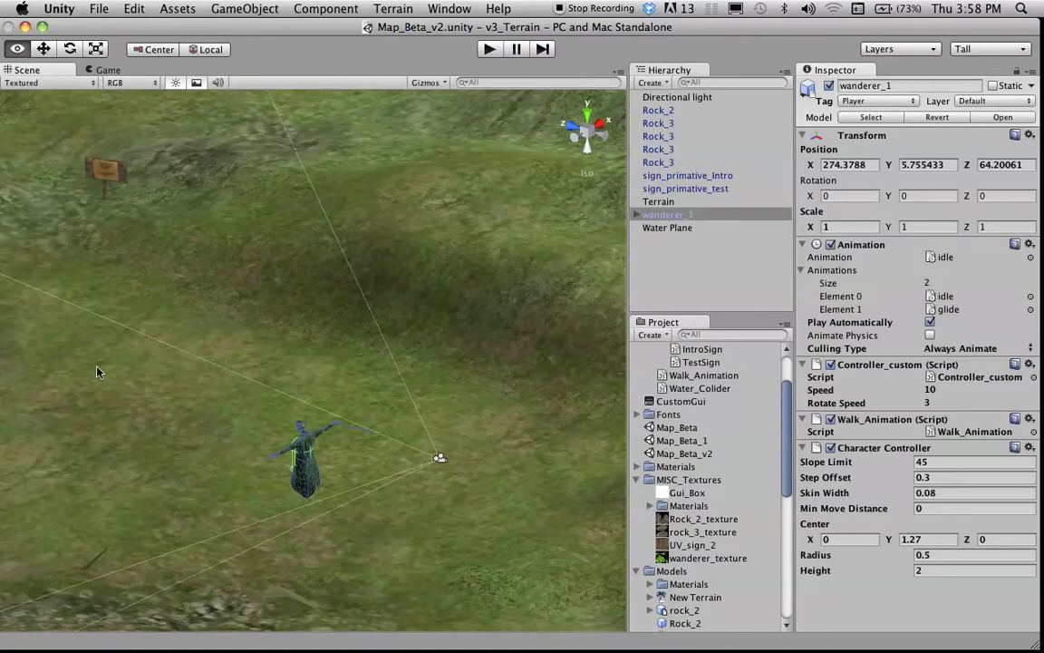
alt+drag(125, 361, 214, 367)
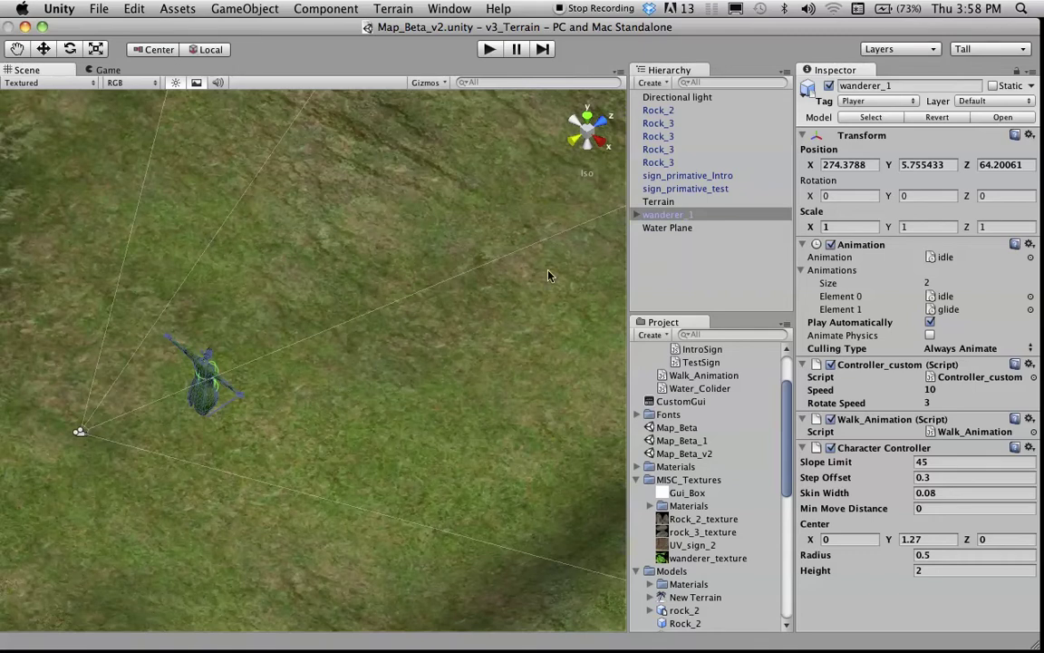
- Run the game and steer the wanderer through turns in both directions on the grass field to test its controls
click(489, 49)
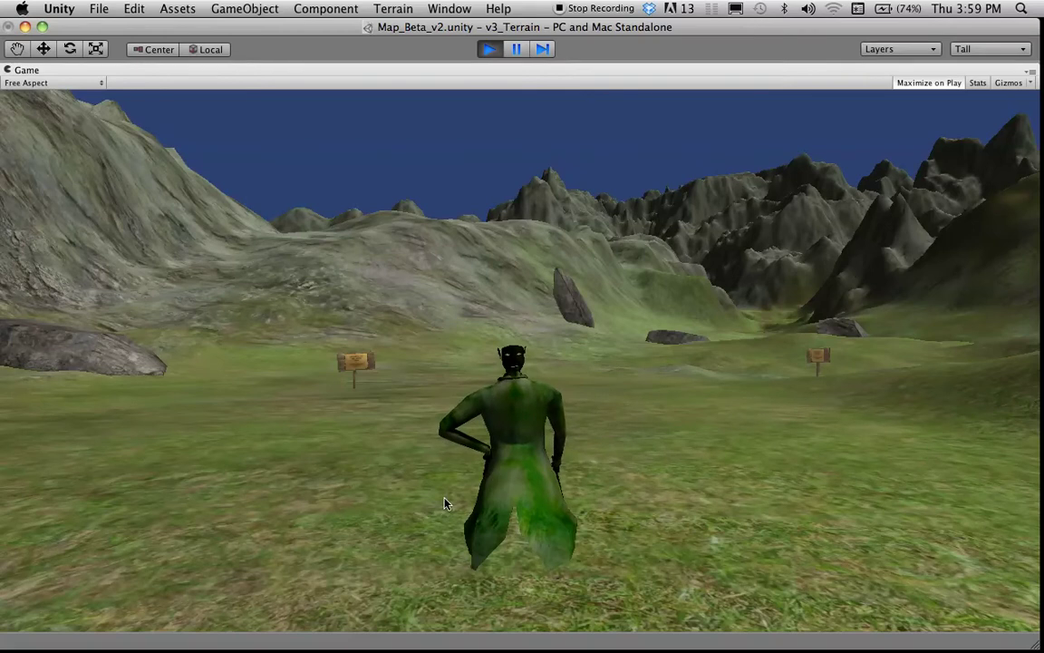
key(Left)
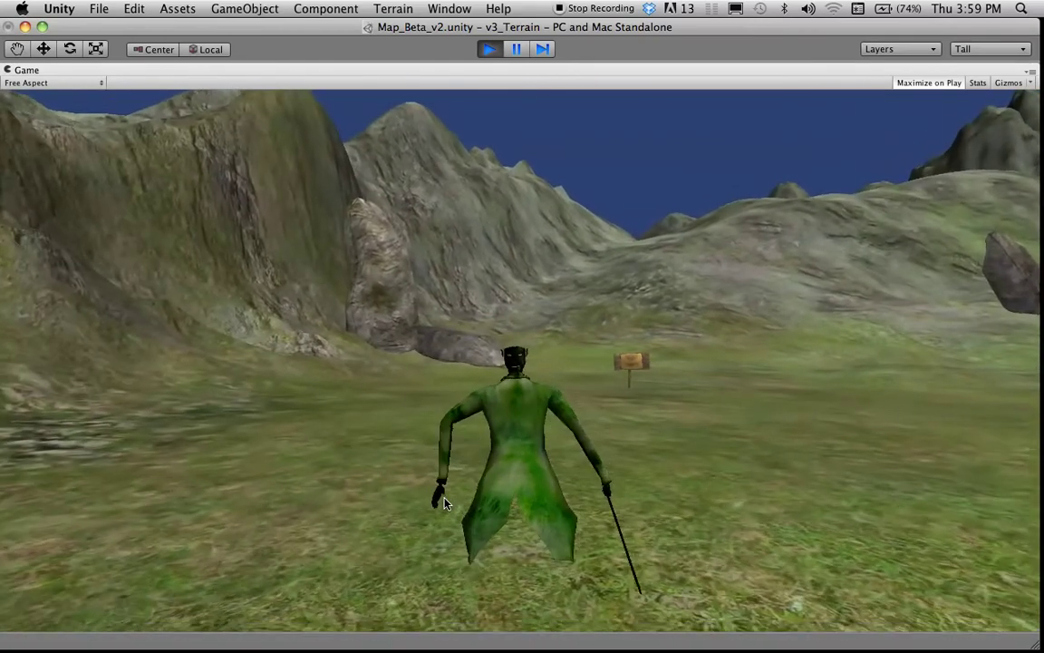
key(d)
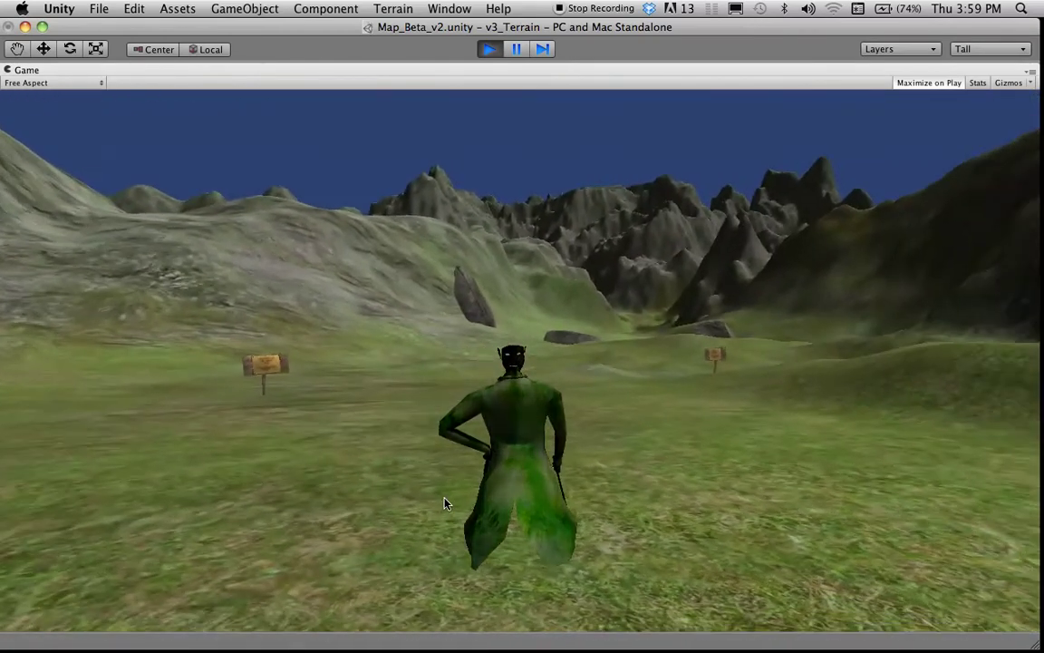
key(d)
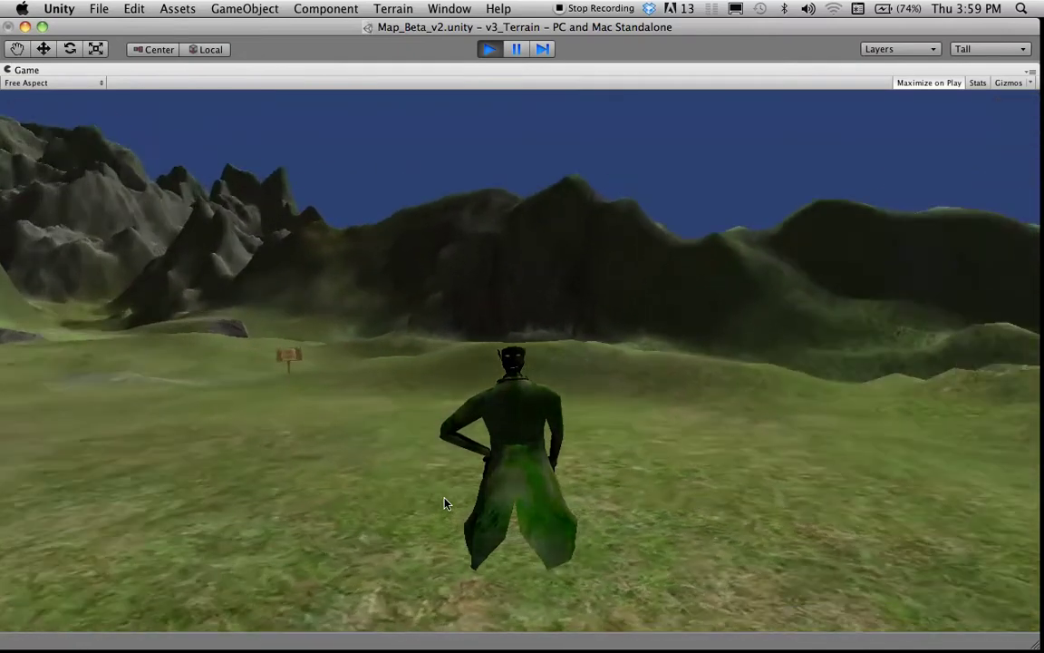
key(a)
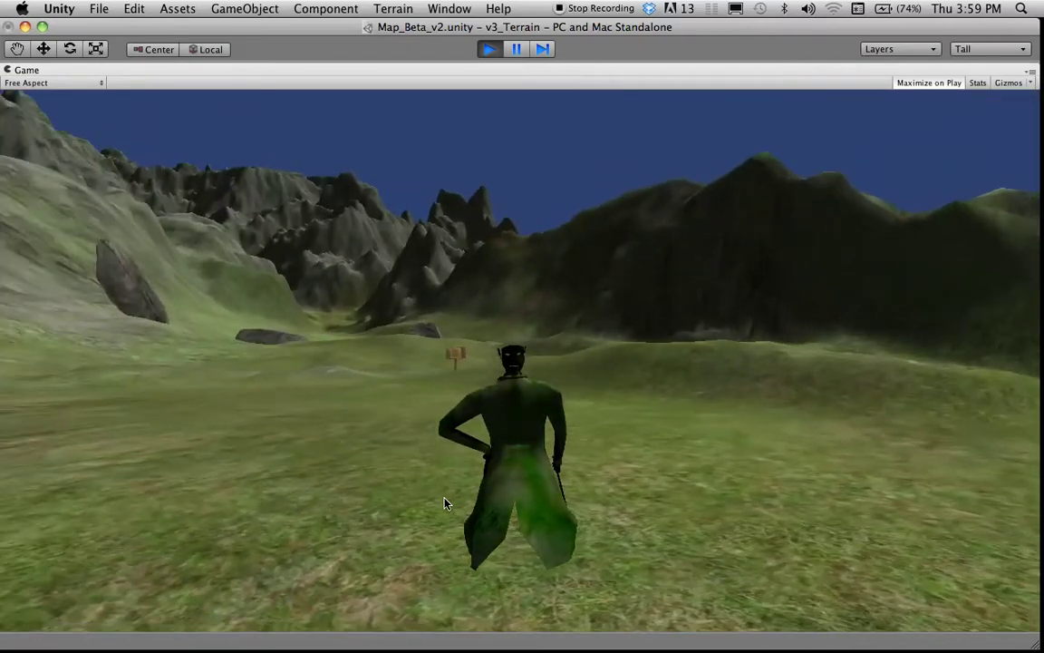
key(a)
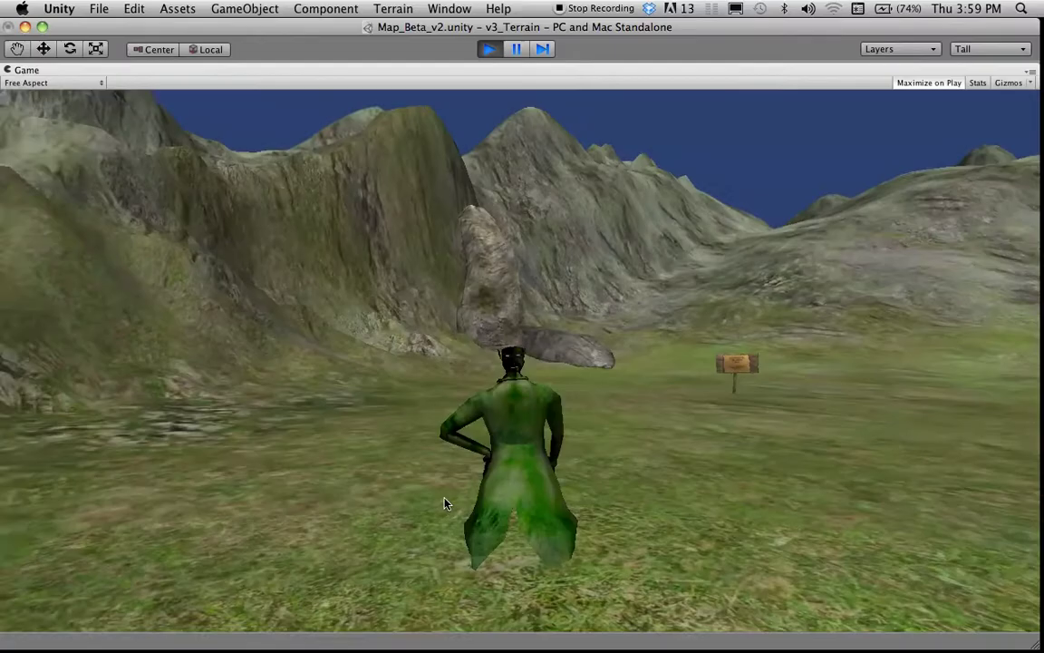
key(a)
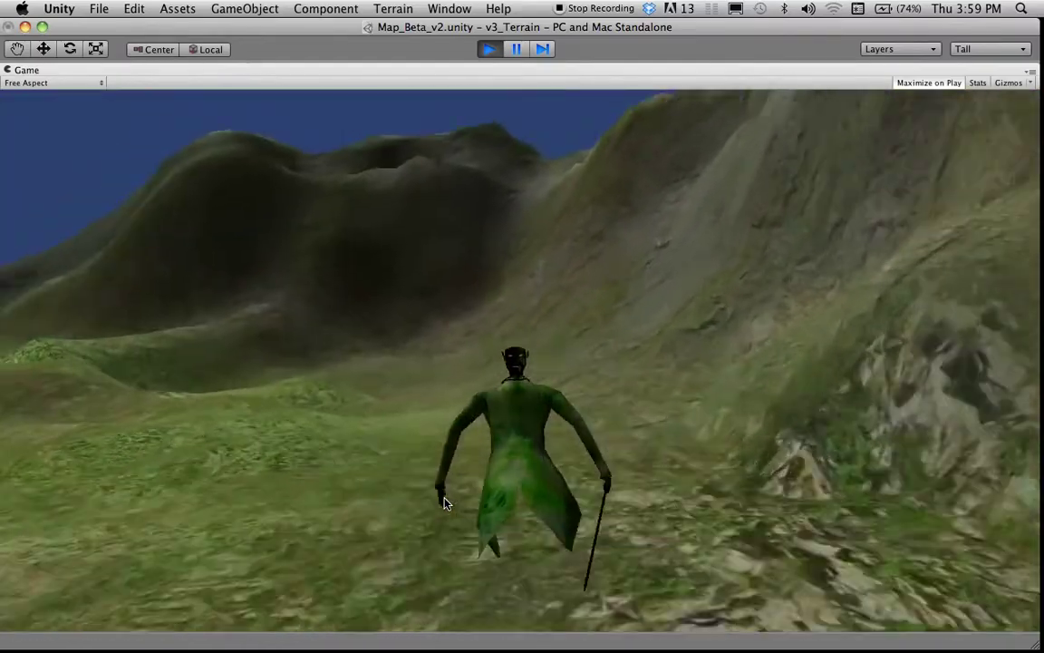
key(a)
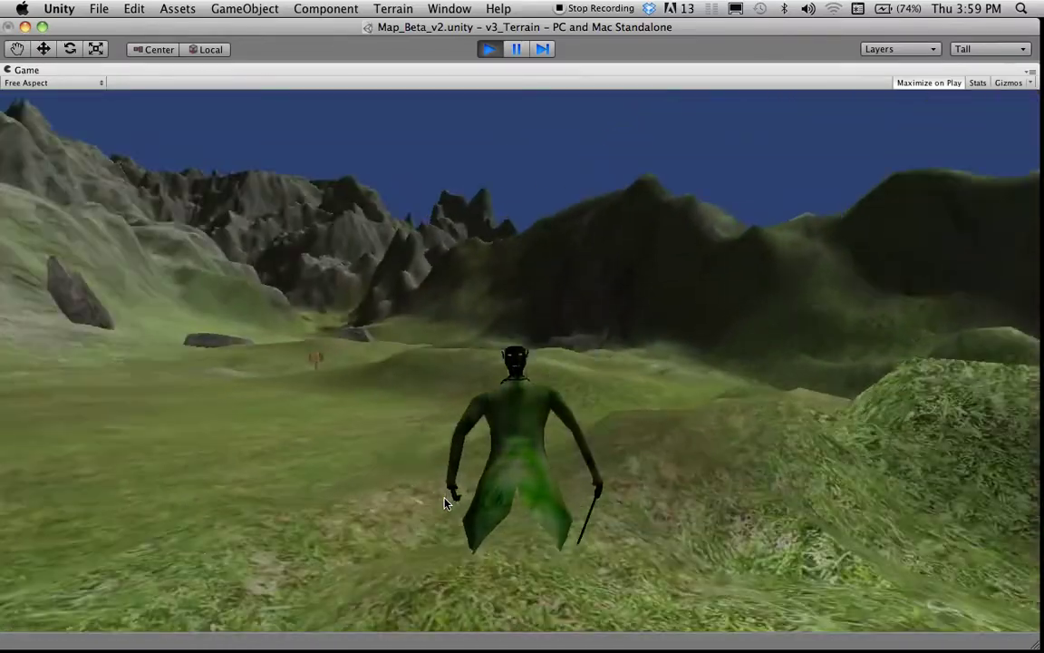
key(a)
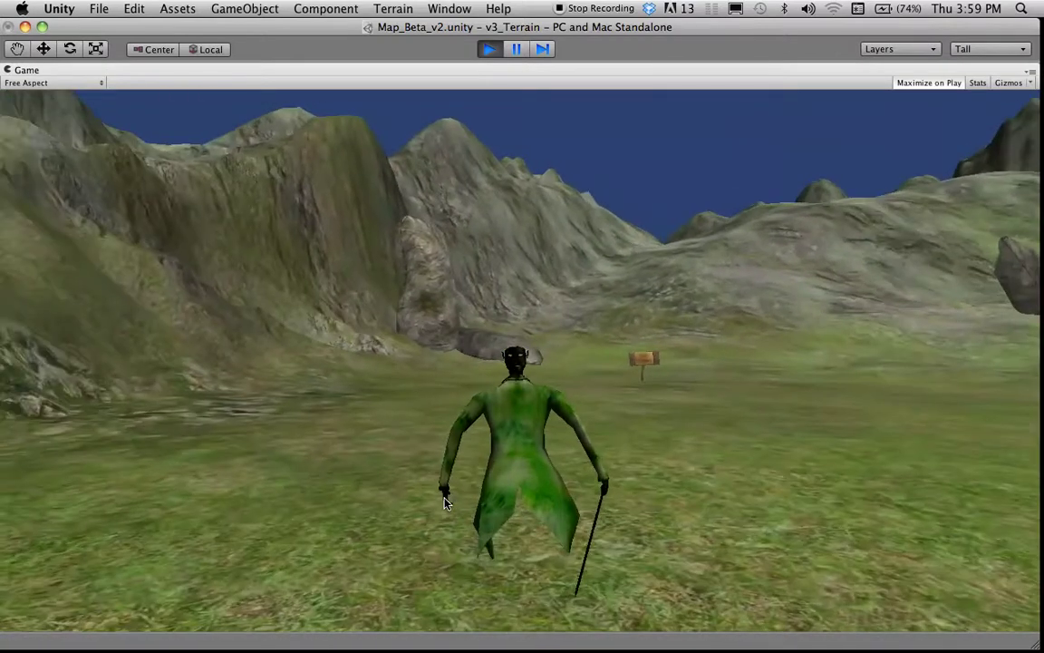
key(a)
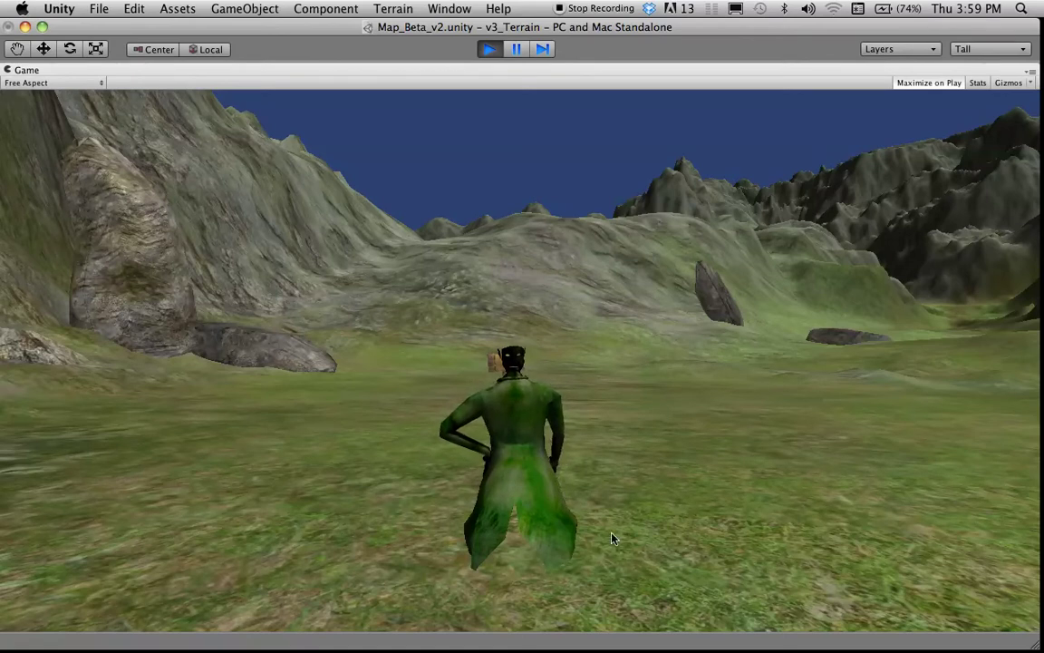
- Walk the character across the field to the tall rock standing against the cliff
key(w)
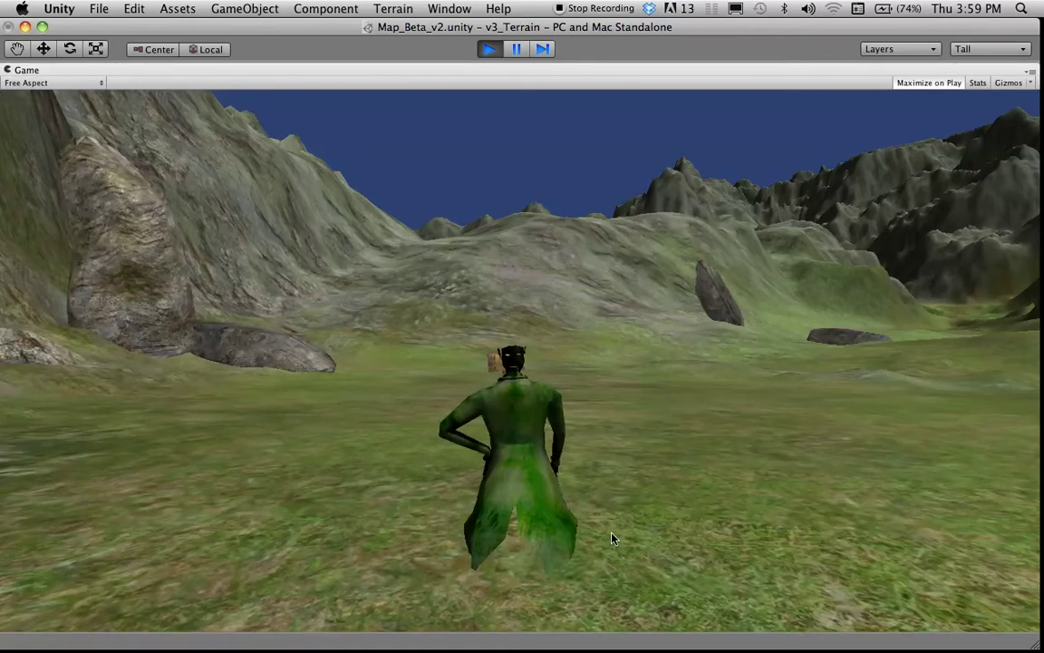
key(w)
key(a)
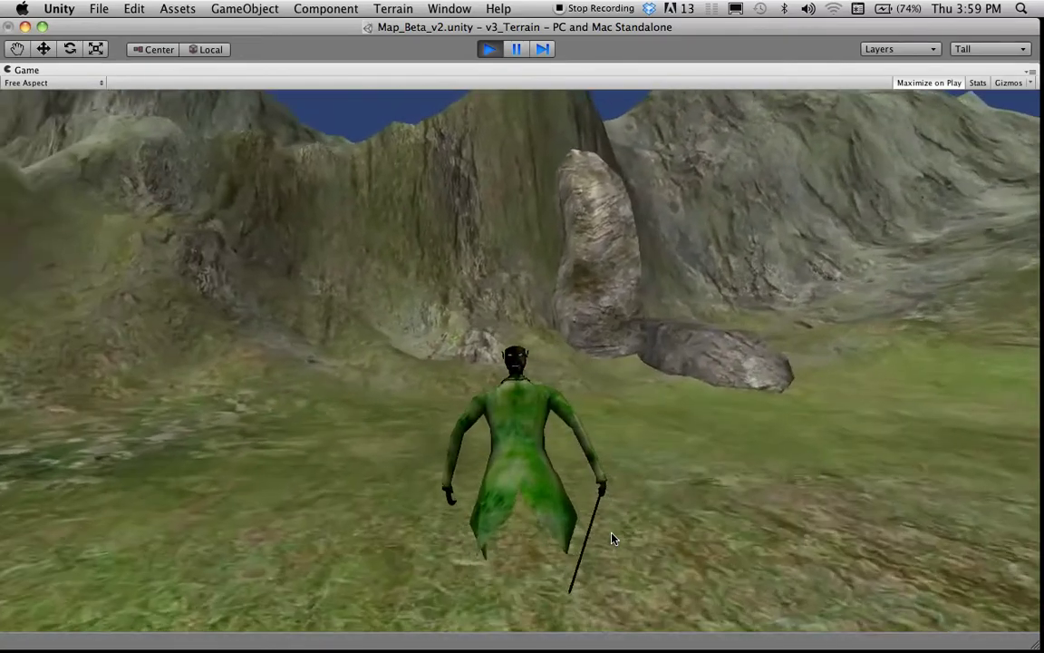
key(d)
key(w)
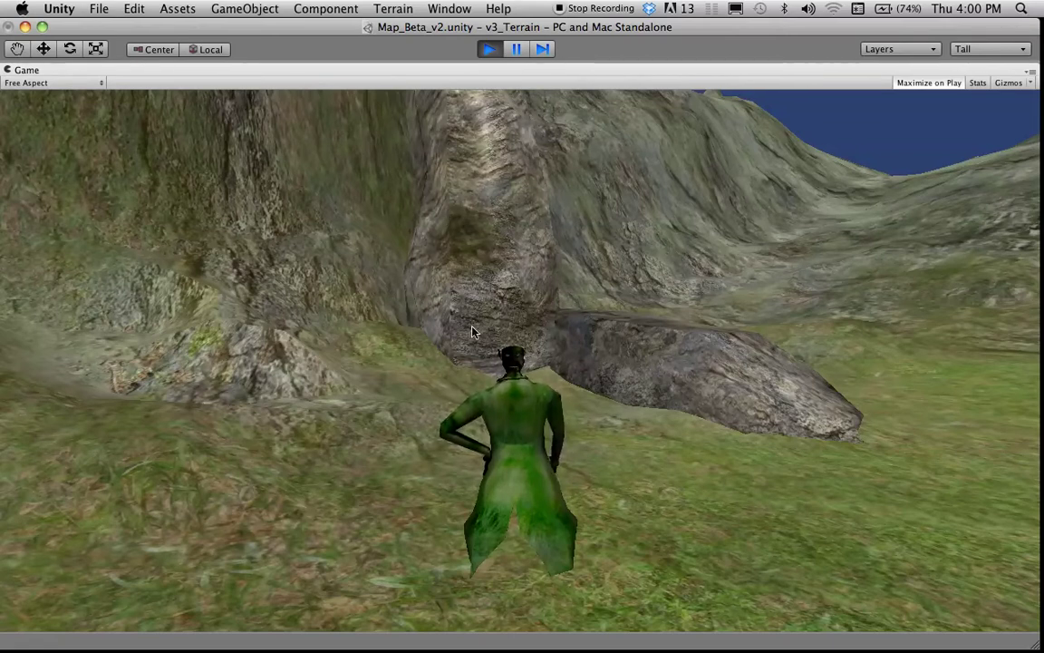
key(w)
key(w)
key(a)
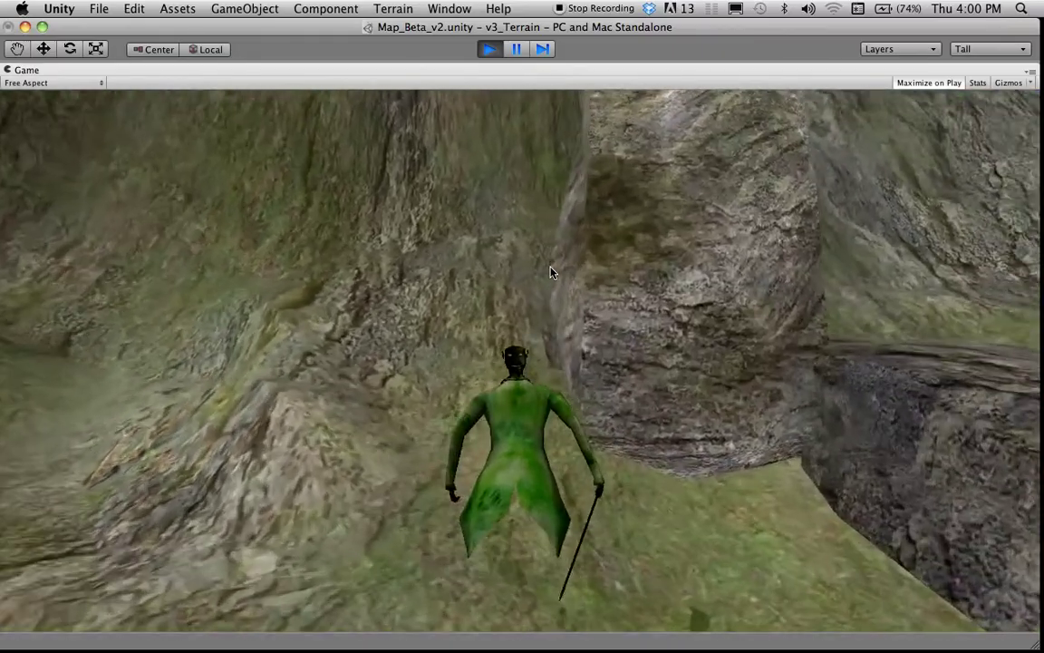
- Turn and move the character beside the tall rock to check how the following camera behaves near rocks and terrain
key(d)
key(d)
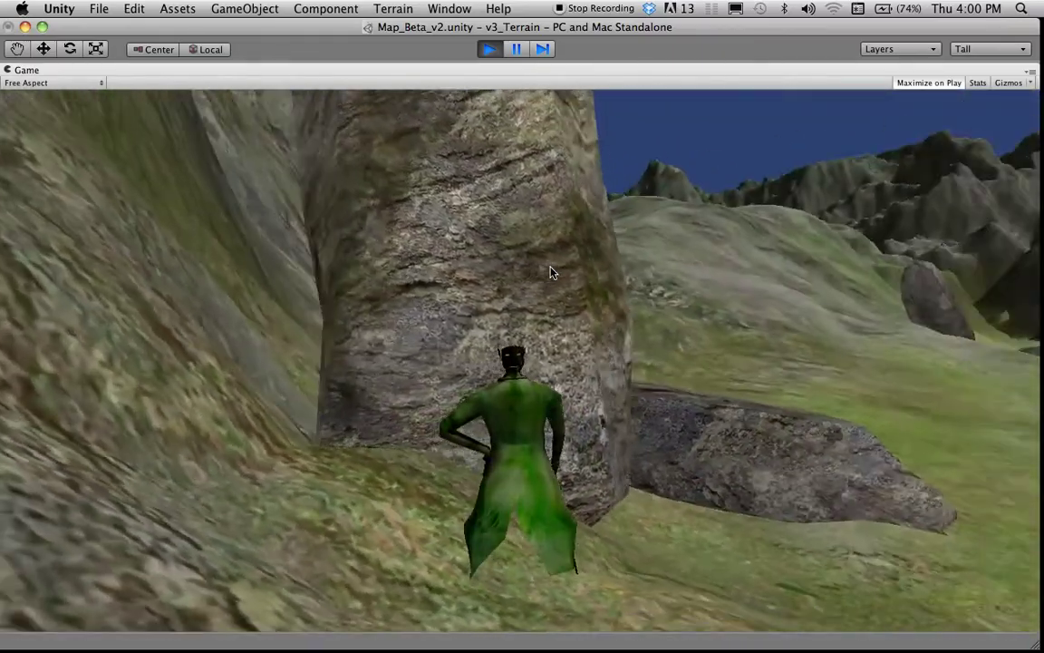
key(d)
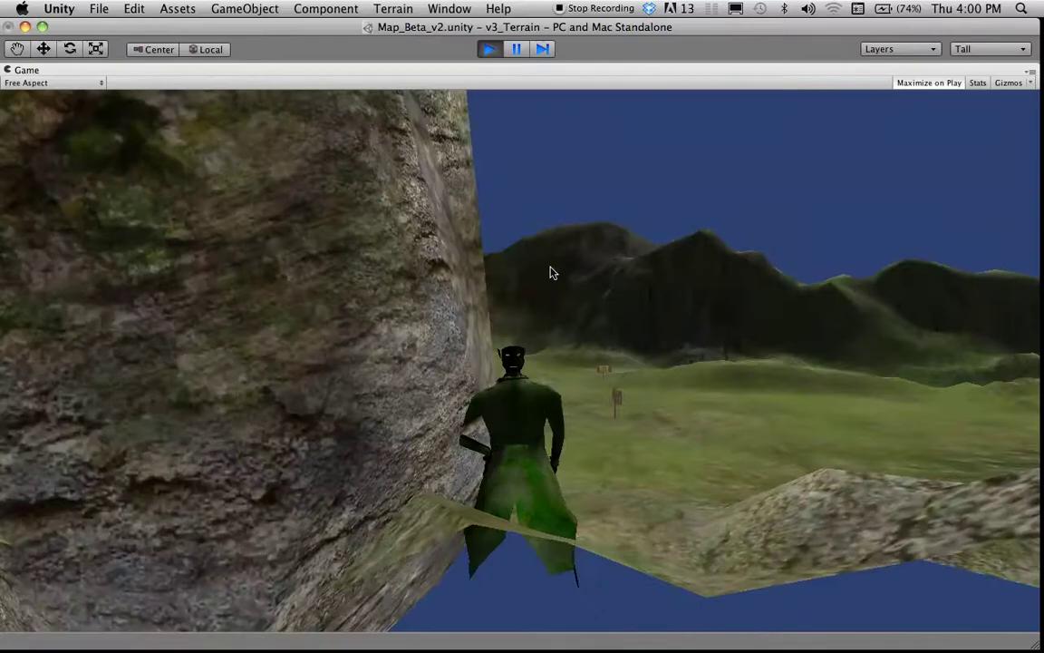
key(w)
key(a)
key(a)
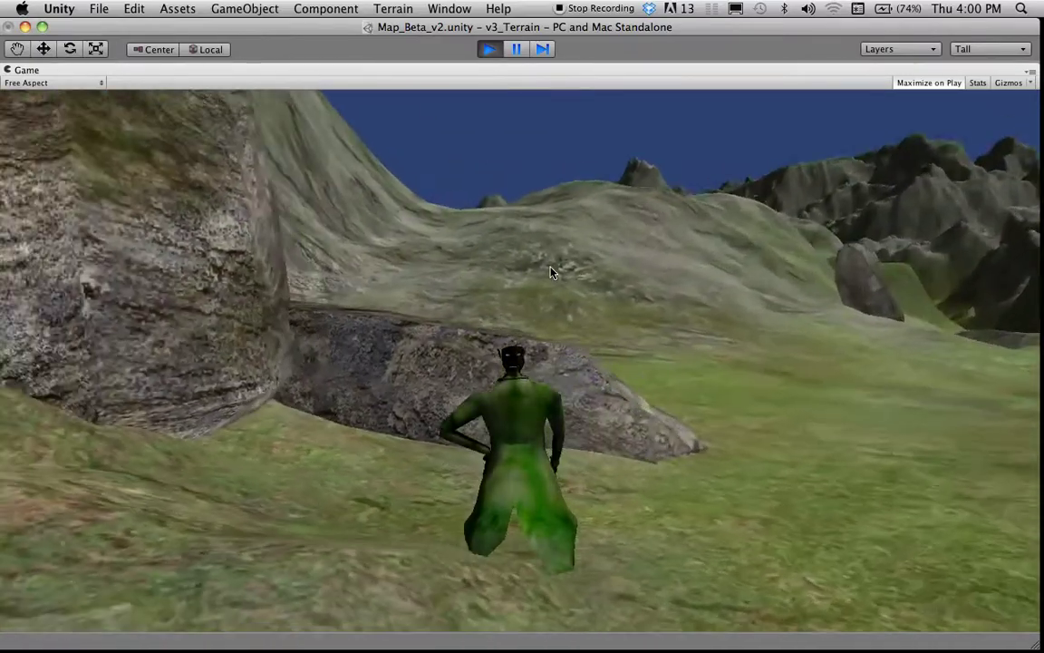
key(a)
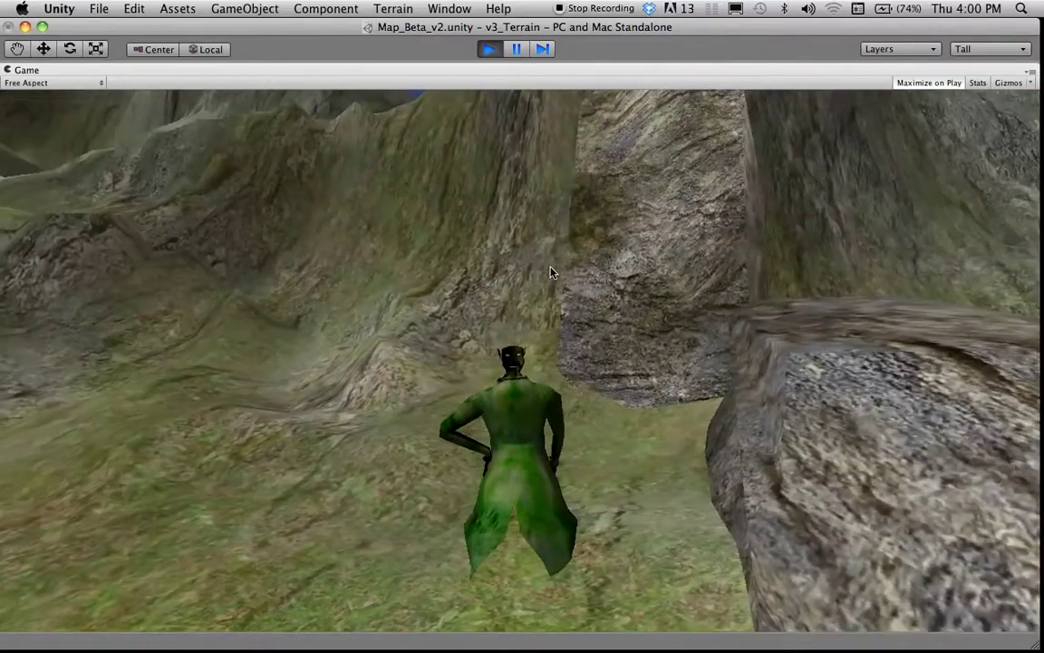
key(d)
key(a)
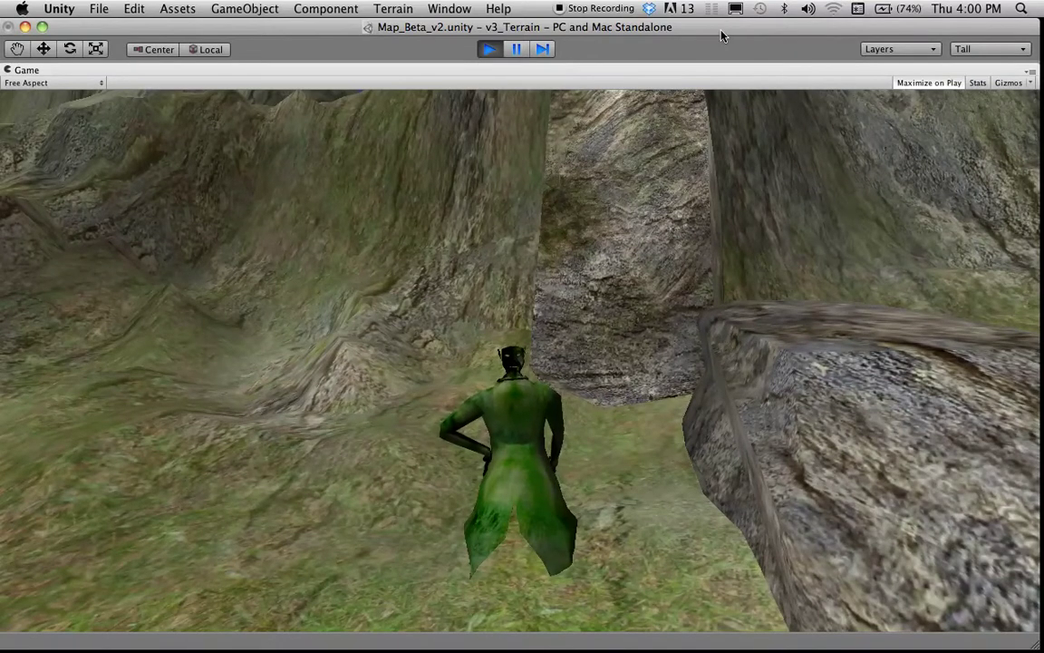
- Turn the character away from the rocks and walk it to the nearest wooden sign to bring up its message
key(a)
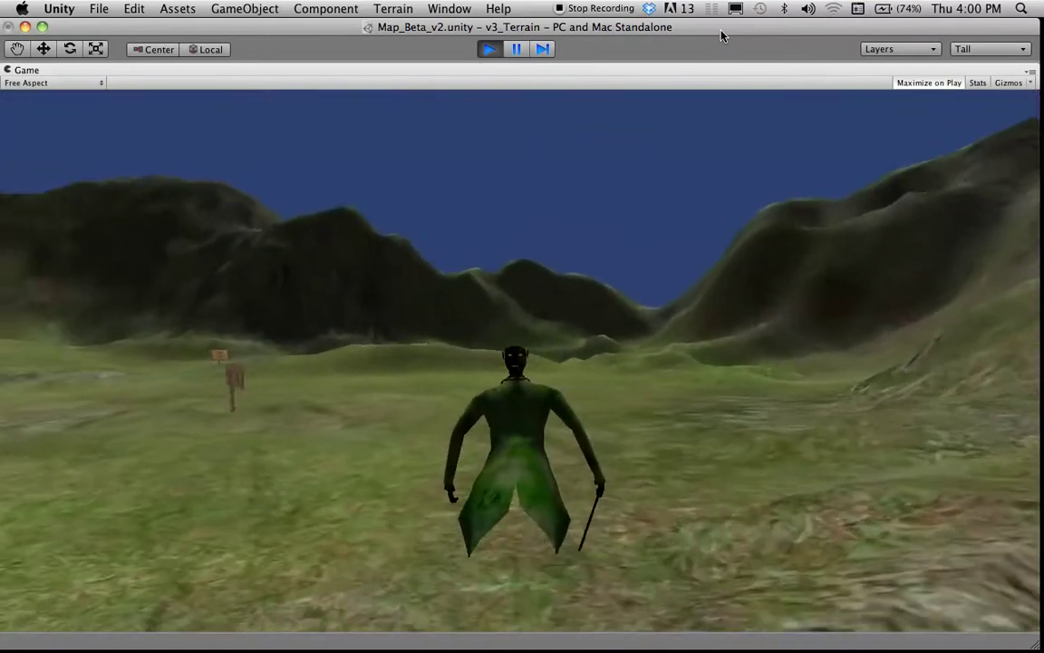
key(a)
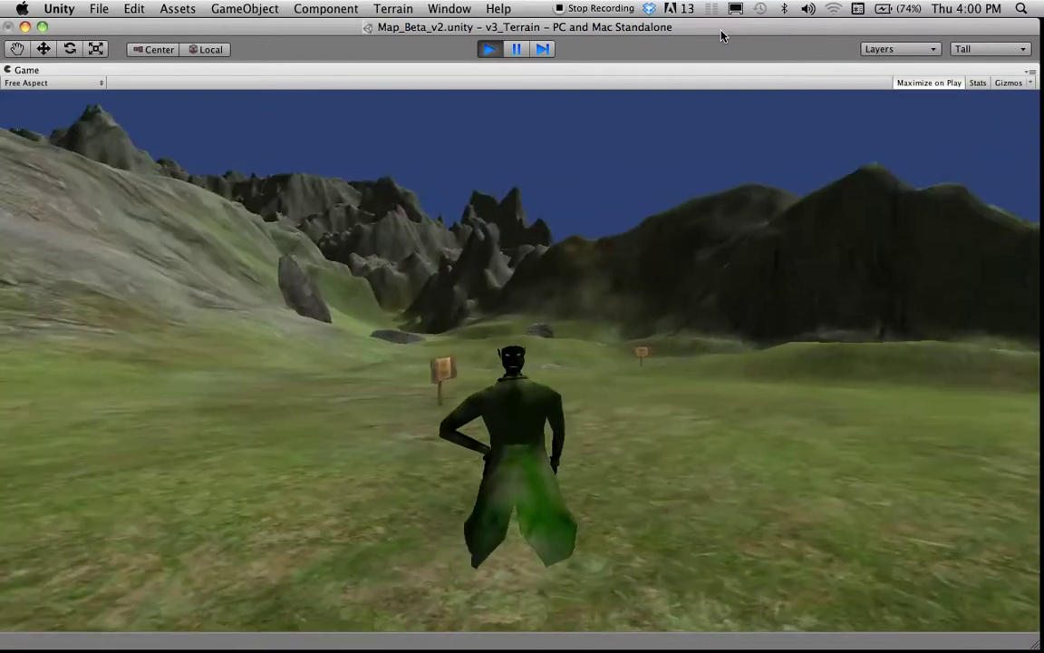
key(a)
key(d)
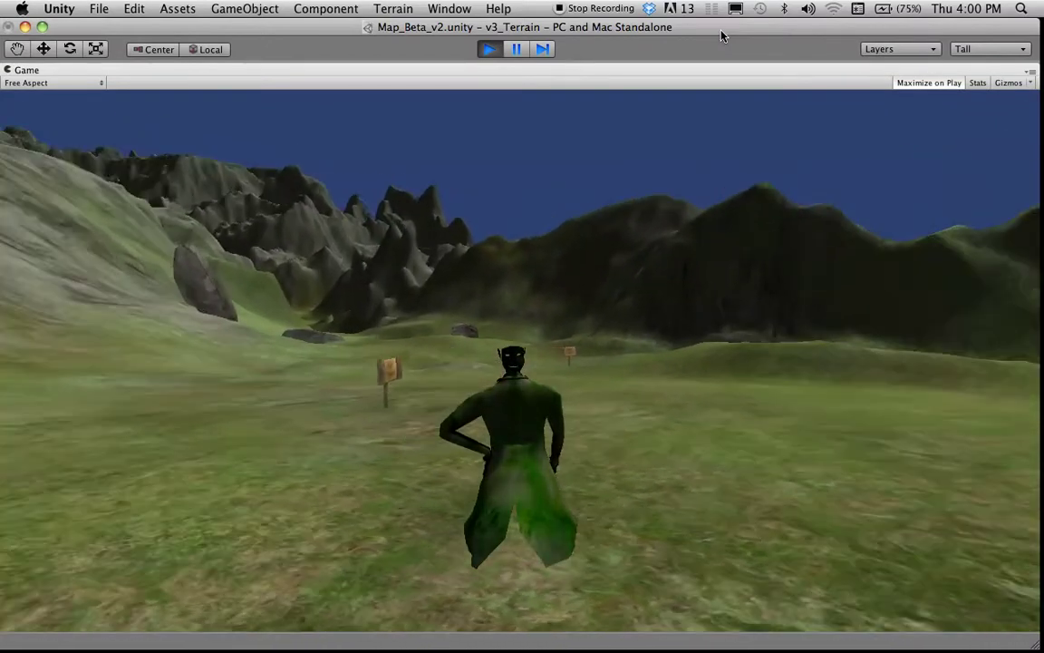
key(a)
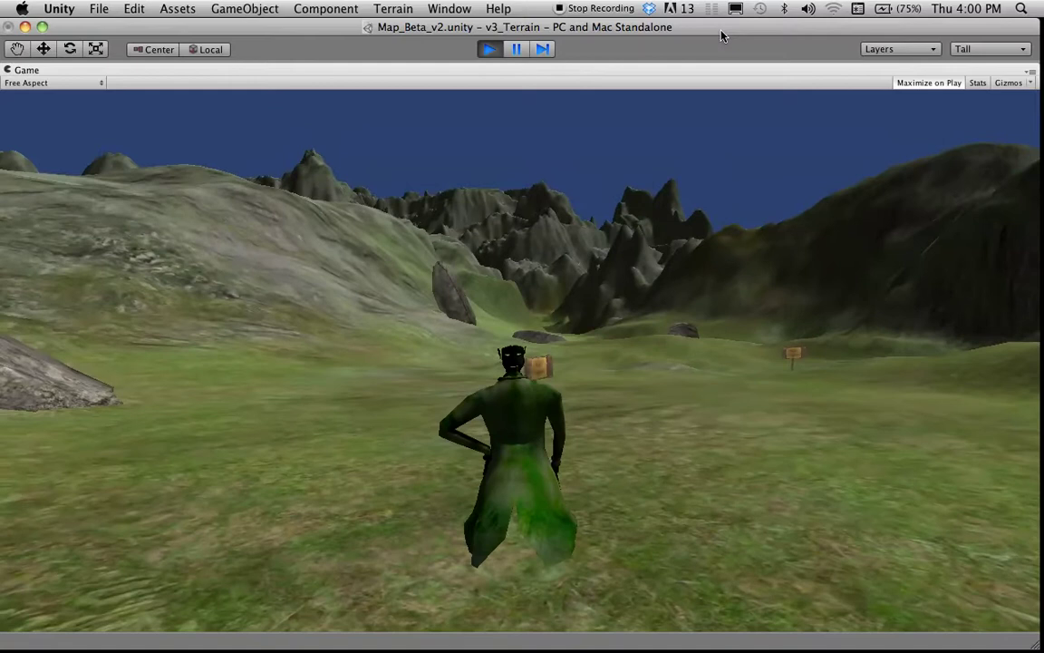
key(w)
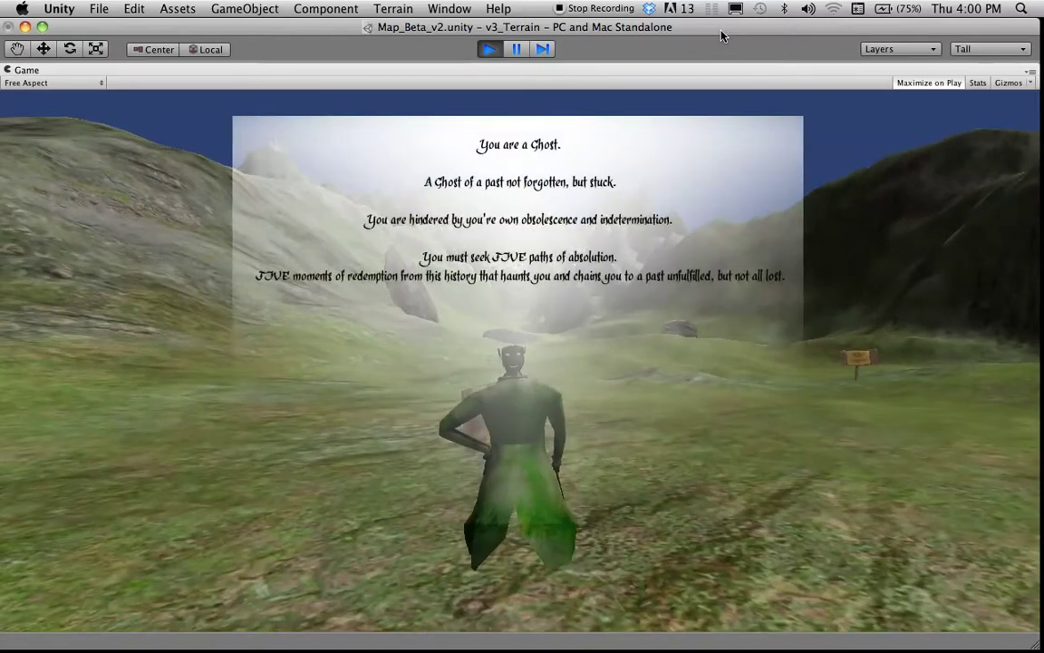
- Walk the character past the sign, out of its range and back again to test the message trigger
key(a)
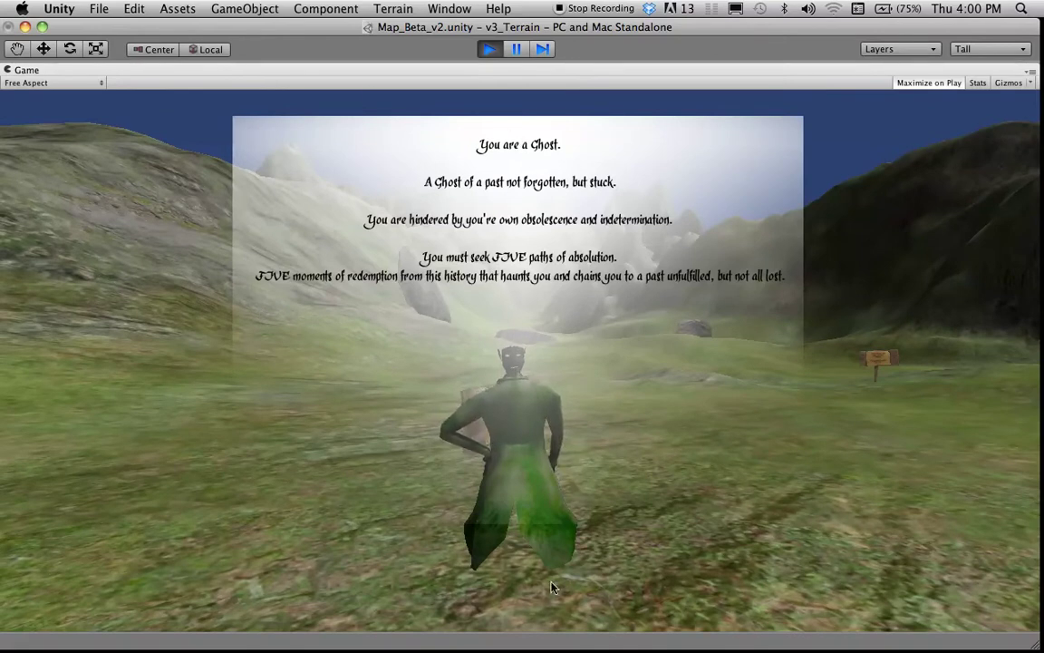
key(a)
key(w)
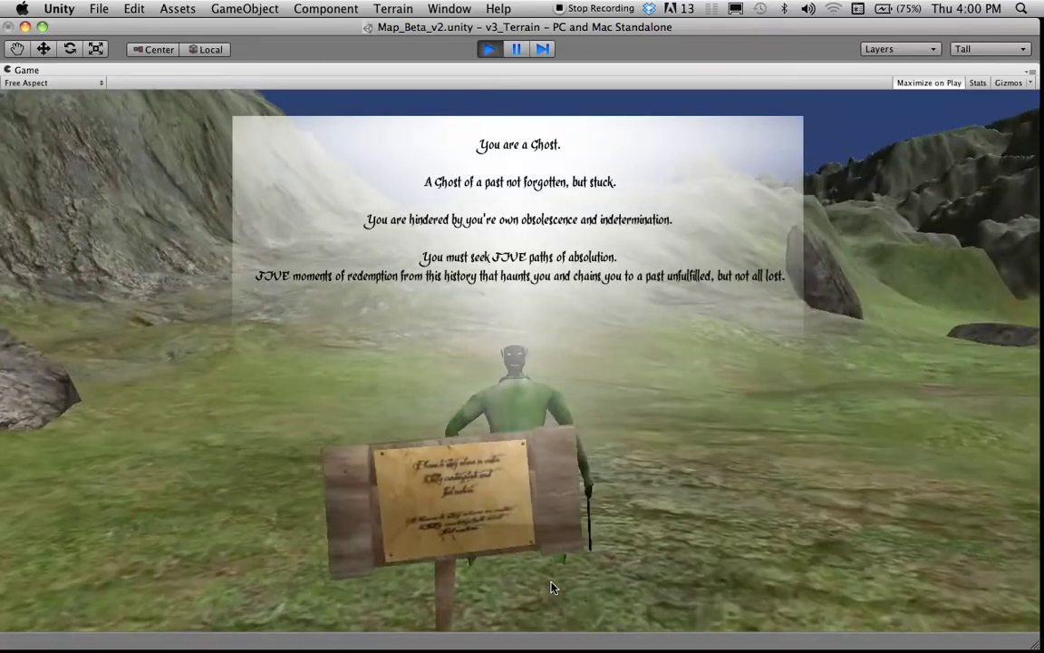
key(d)
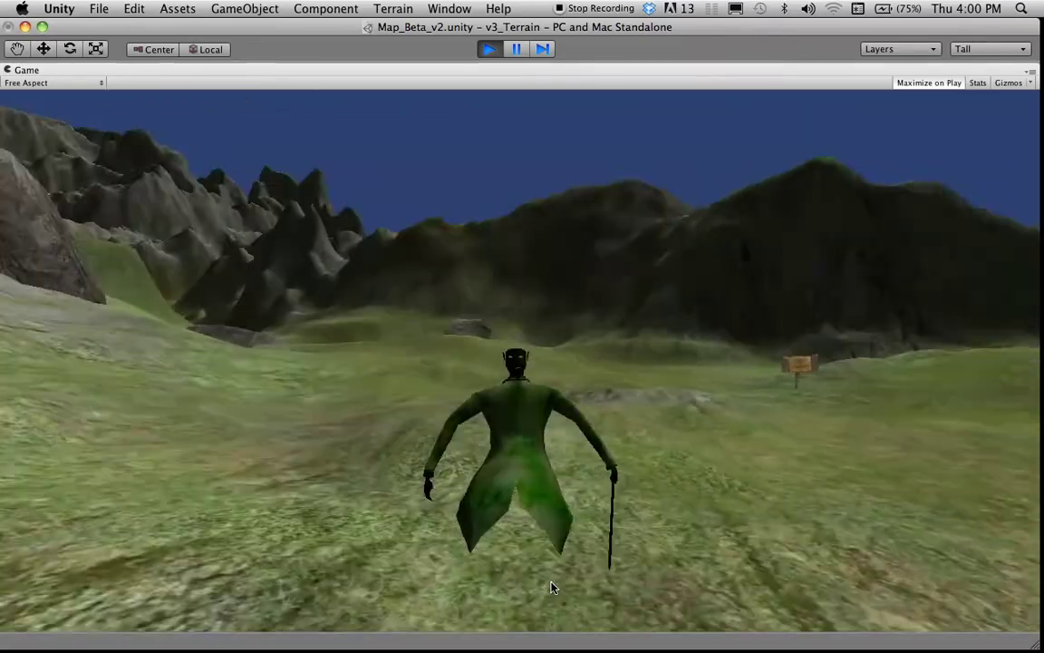
key(w)
key(d)
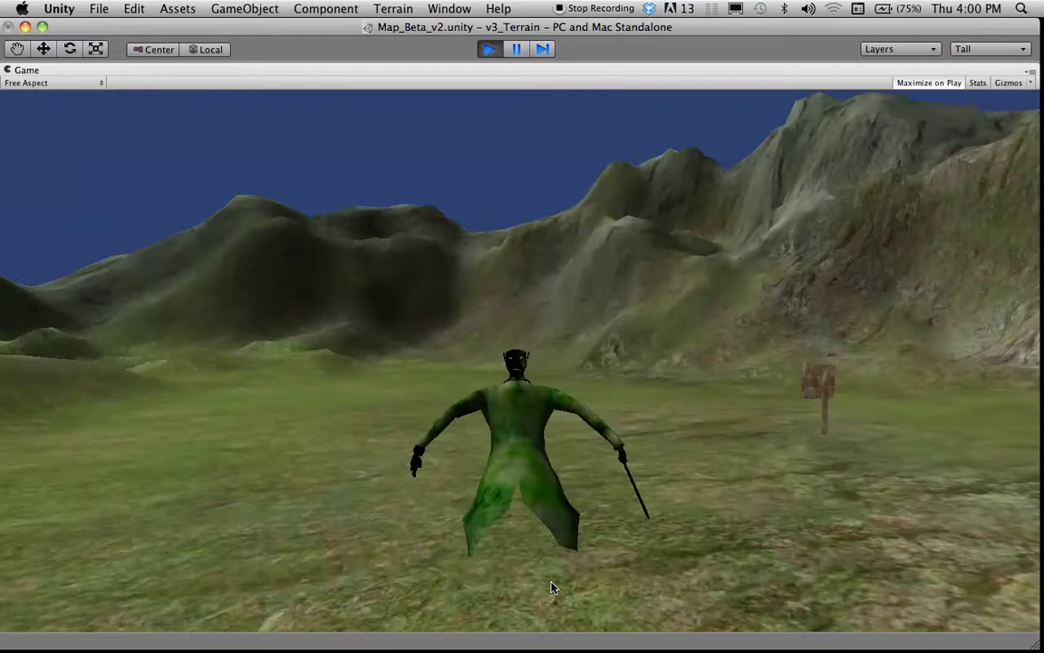
key(w)
key(a)
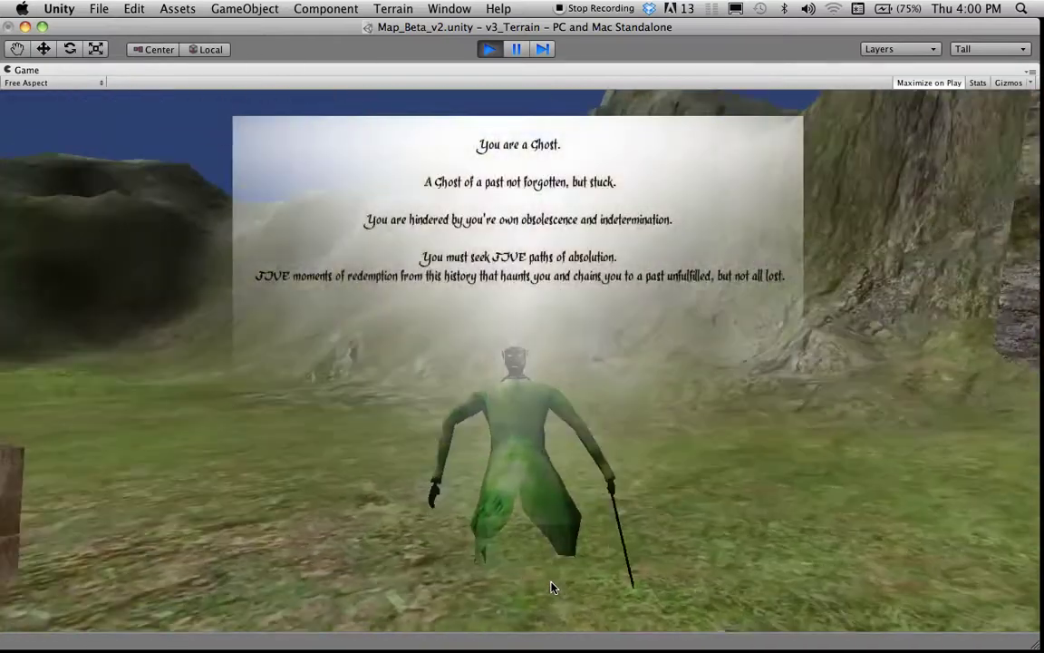
- Walk the character out of the first sign's message range and turn it around the field toward the second wooden sign
key(w)
key(a)
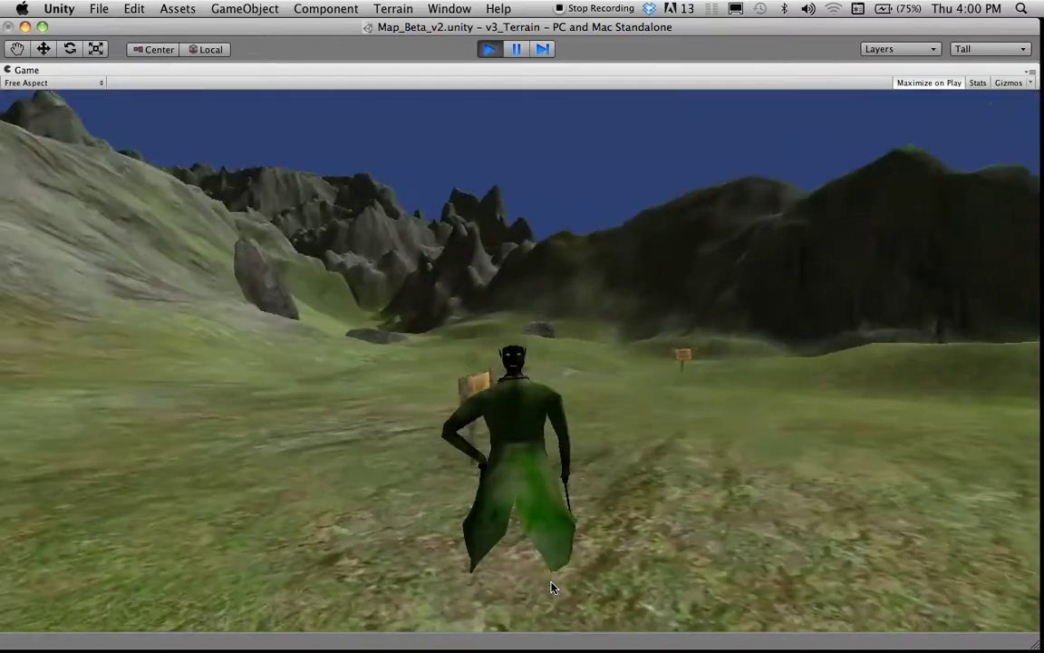
key(w)
key(d)
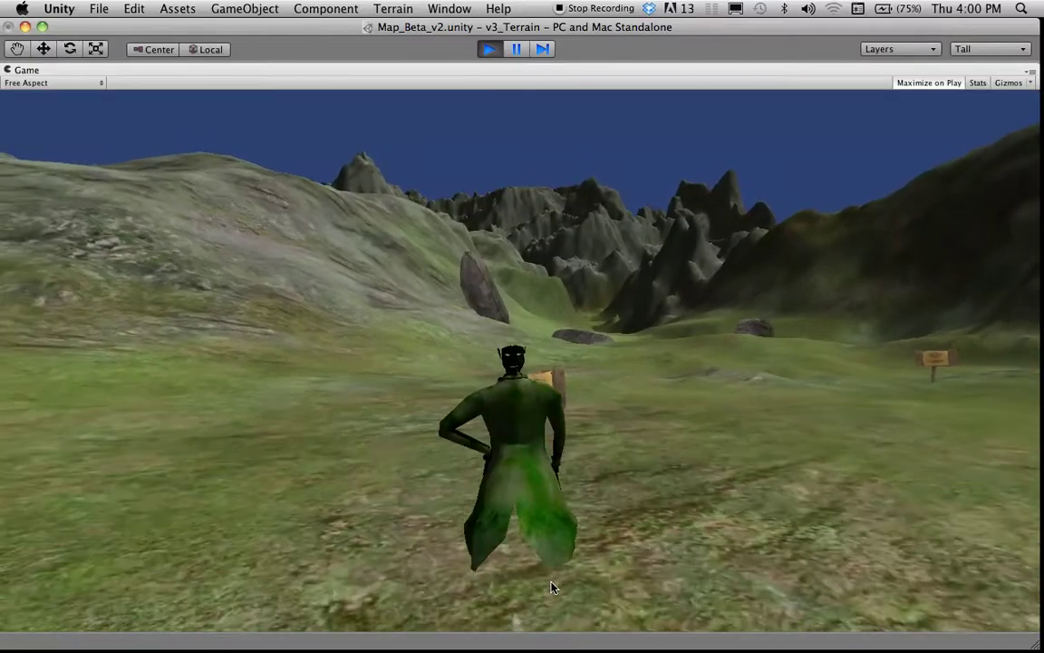
key(d)
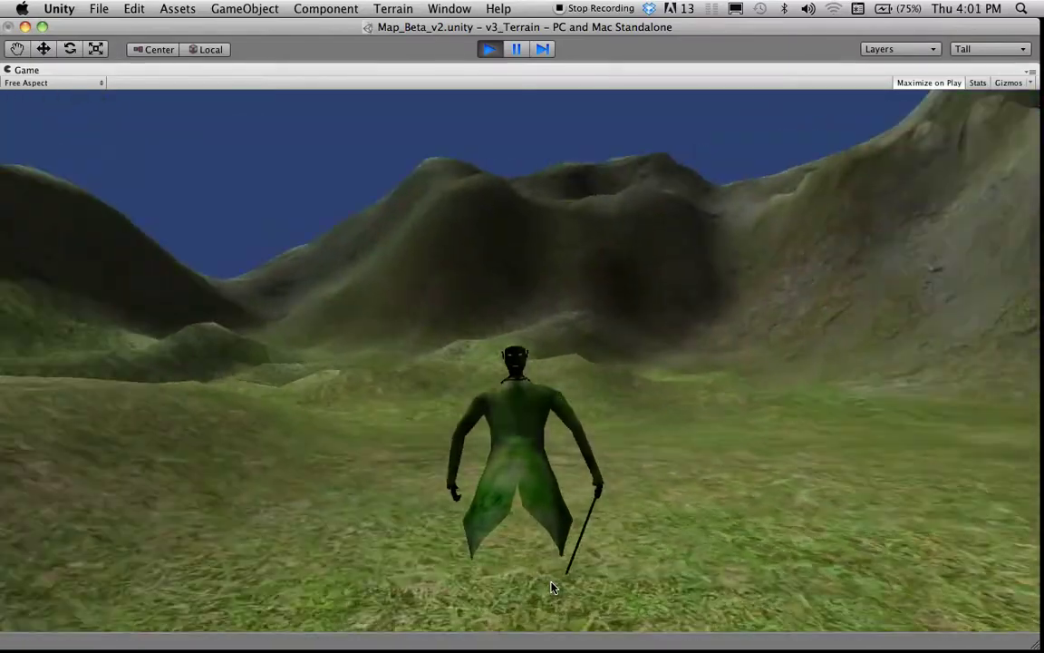
key(d)
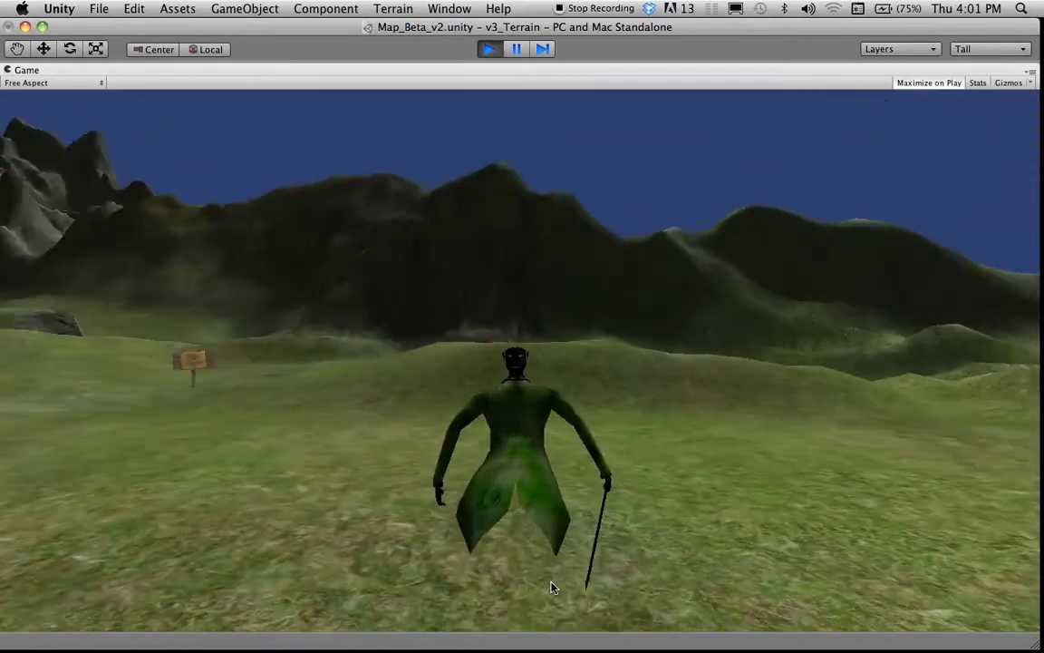
- Walk the character to the second wooden sign to bring up its message, moving right up beside the sign
key(w)
key(a)
key(d)
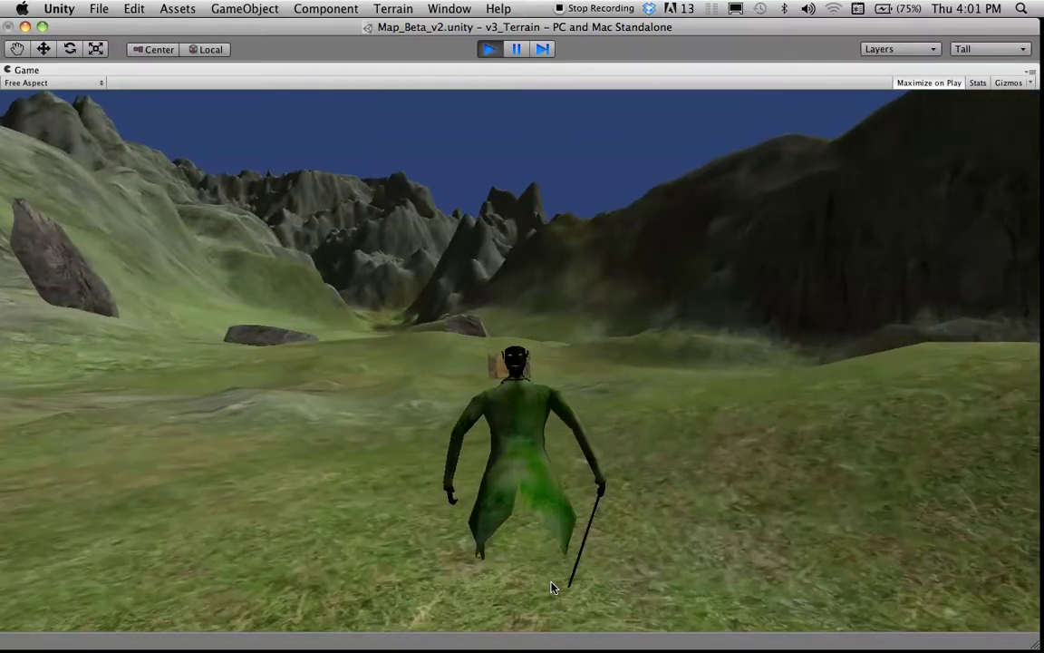
key(w)
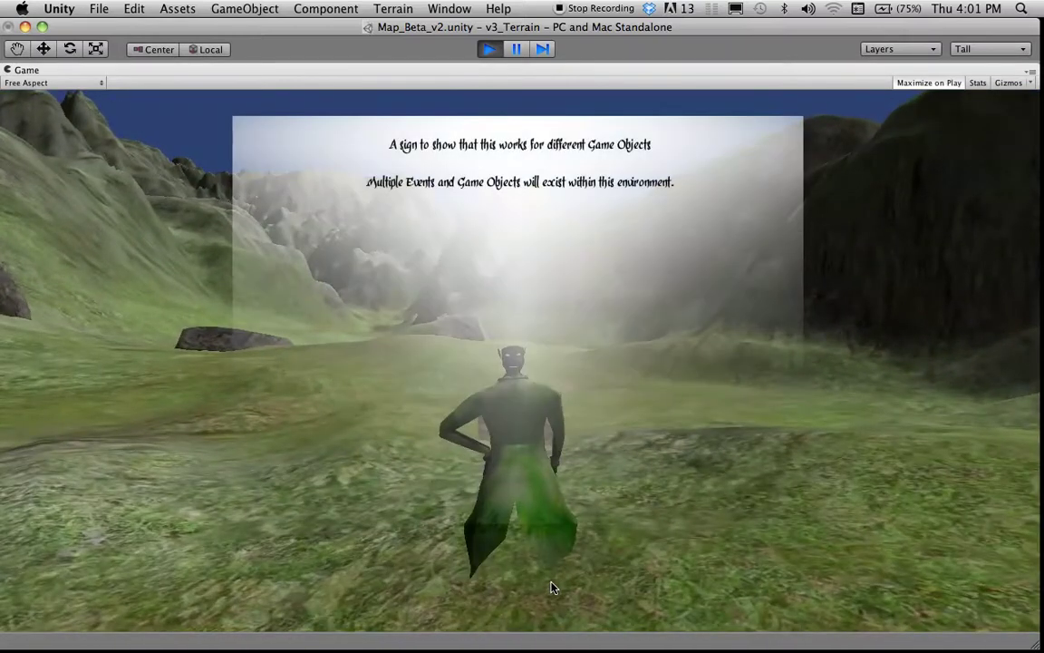
key(w)
key(a)
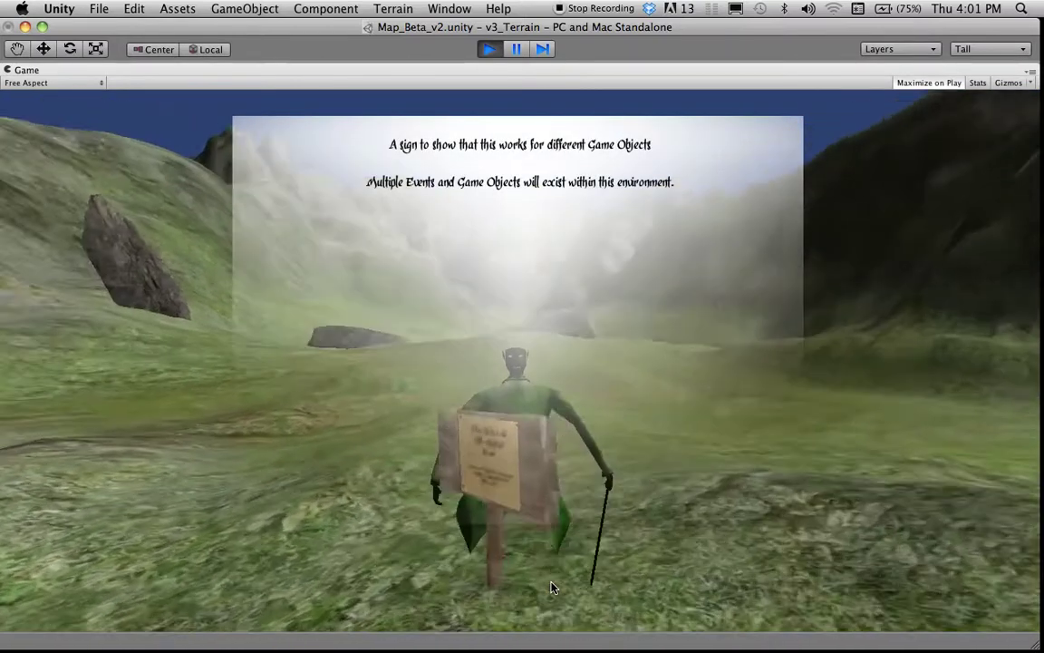
- Turn the character away from the second sign and walk it back across the field to the first sign
key(w)
key(a)
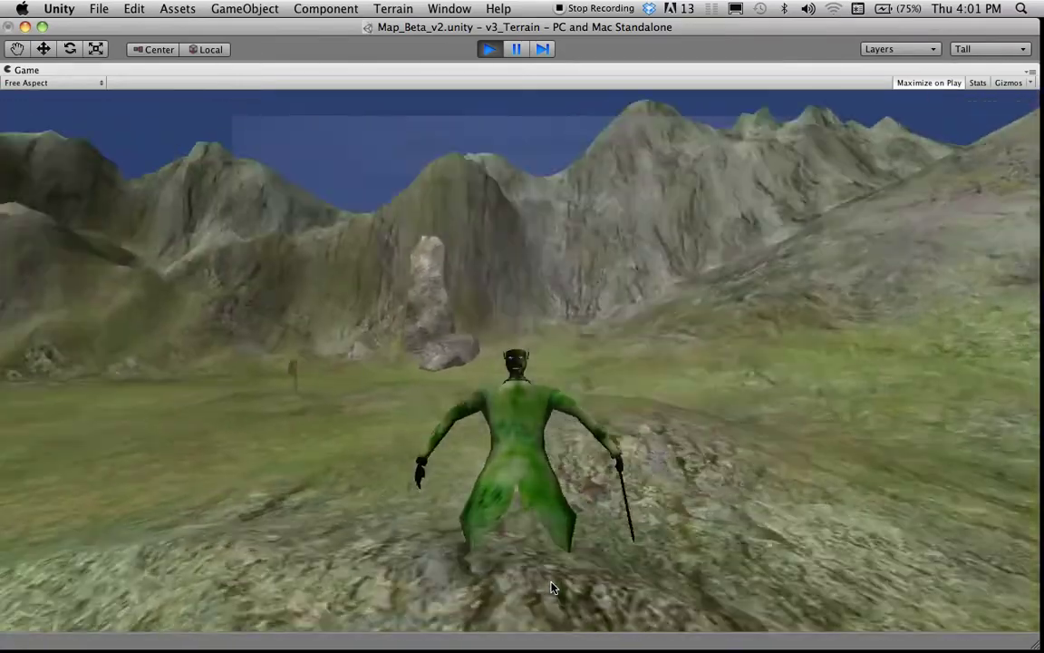
key(w)
key(d)
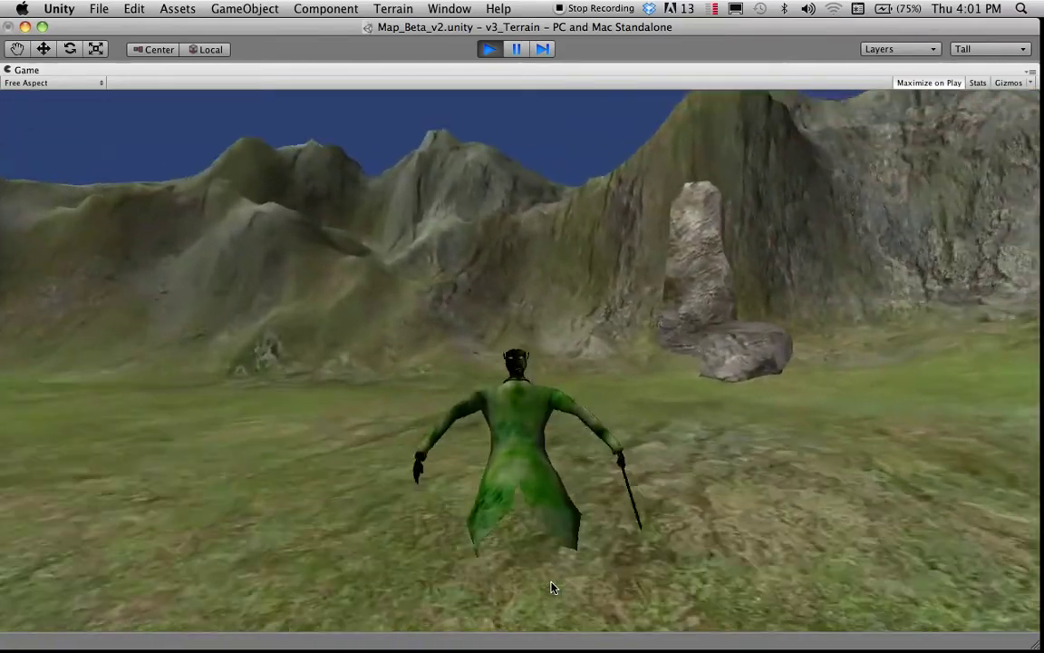
key(w)
key(a)
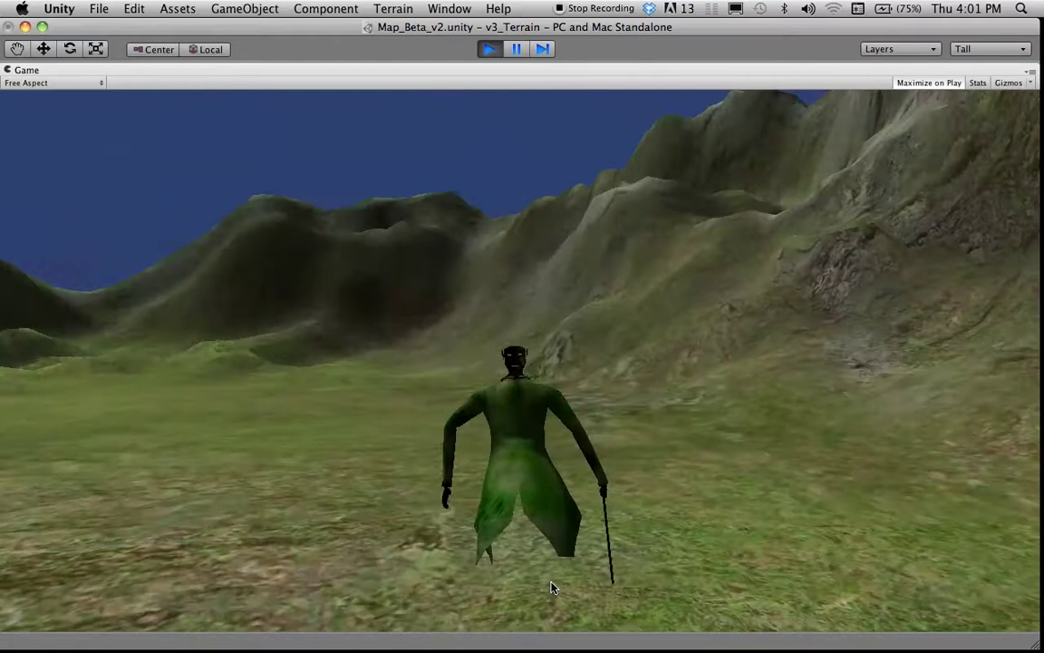
key(a)
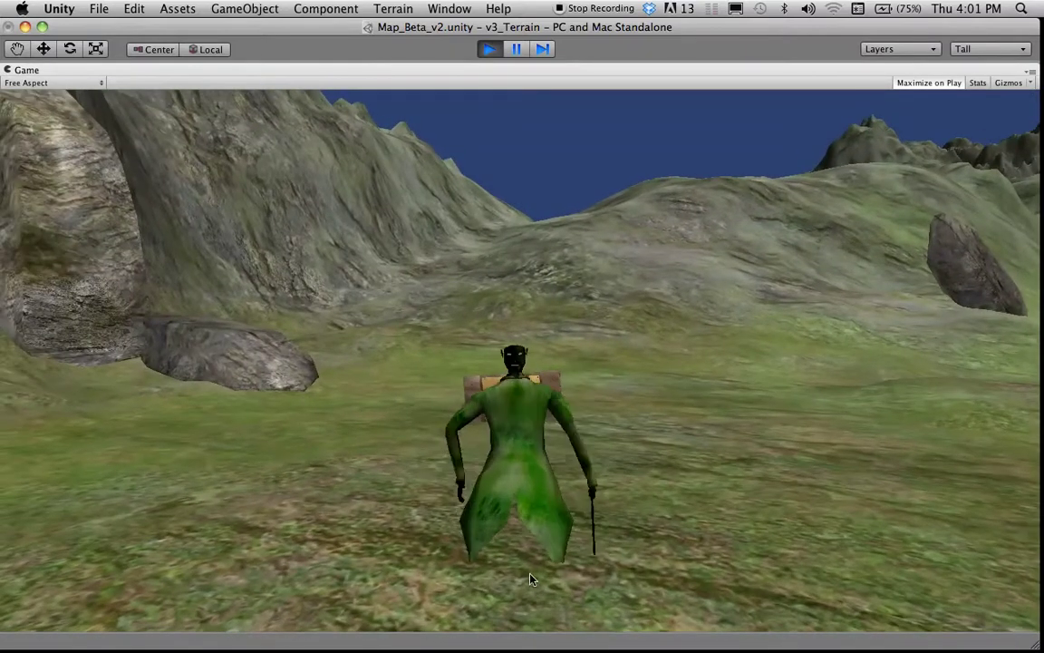
- Stop and restart play mode, and walk the character from its start point to the first sign to bring up its message
click(497, 52)
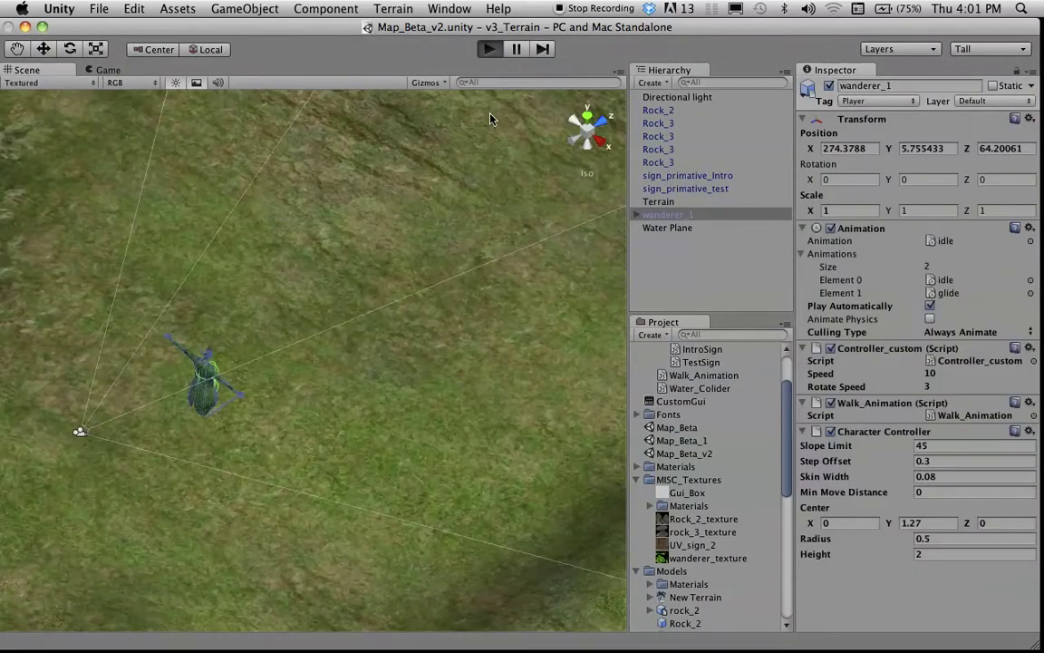
key(super+p)
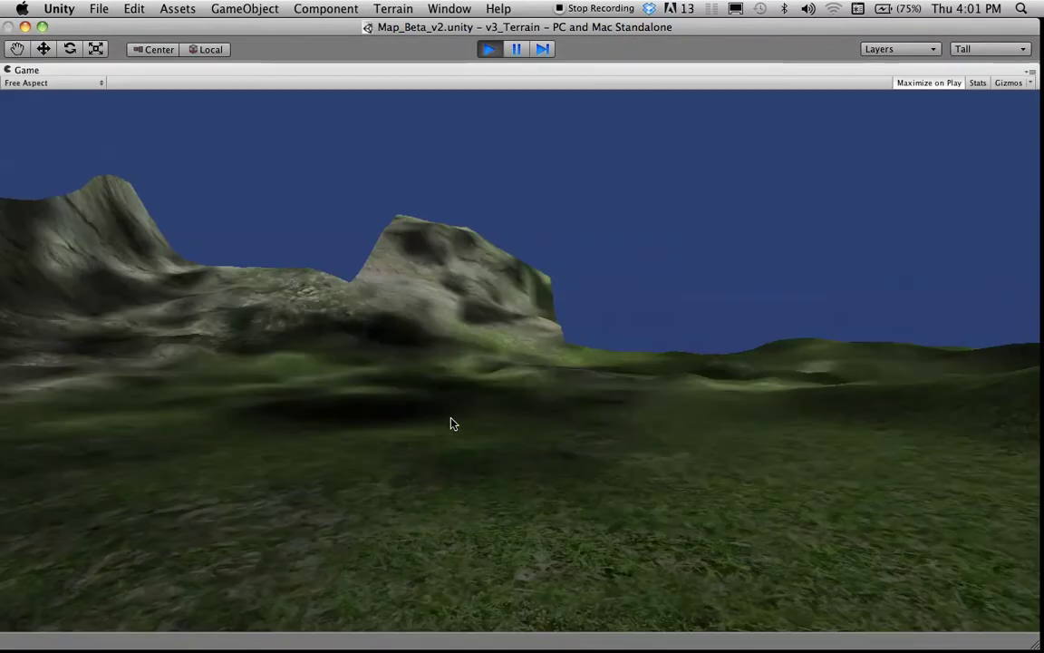
key(w)
key(a)
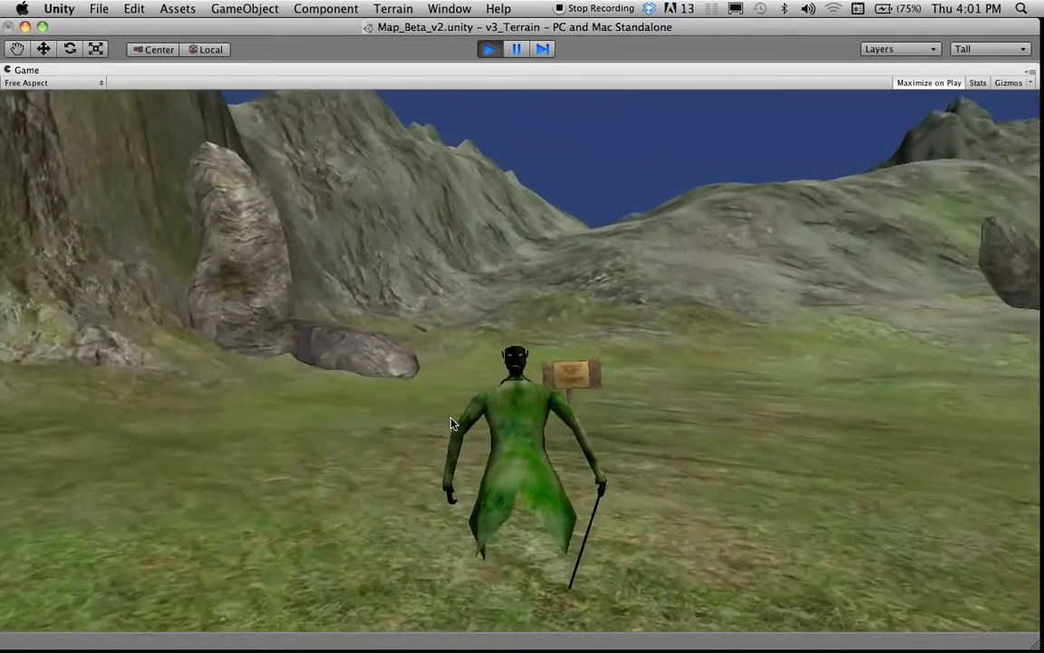
key(d)
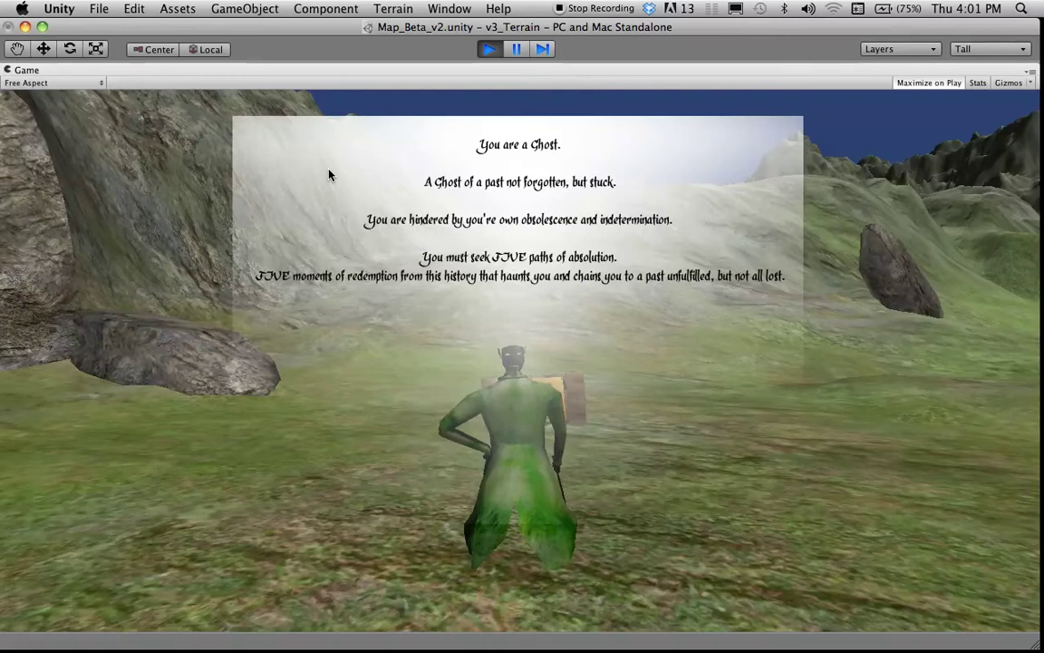
- Turn the character away from the first sign and walk it to the second sign to test that sign's message
key(Right)
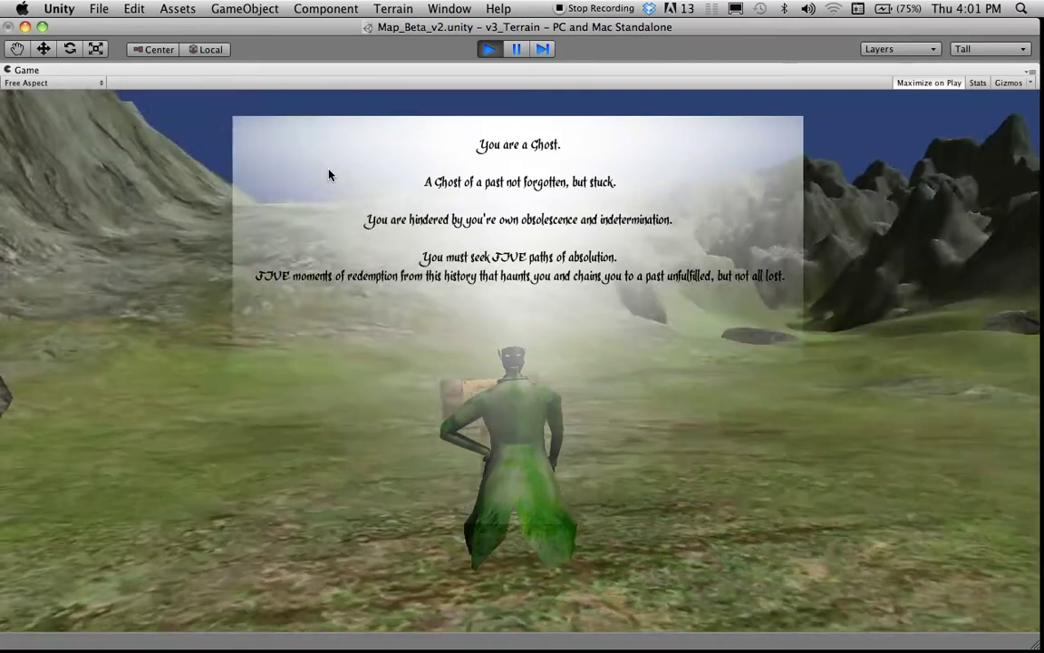
key(Right)
key(Up)
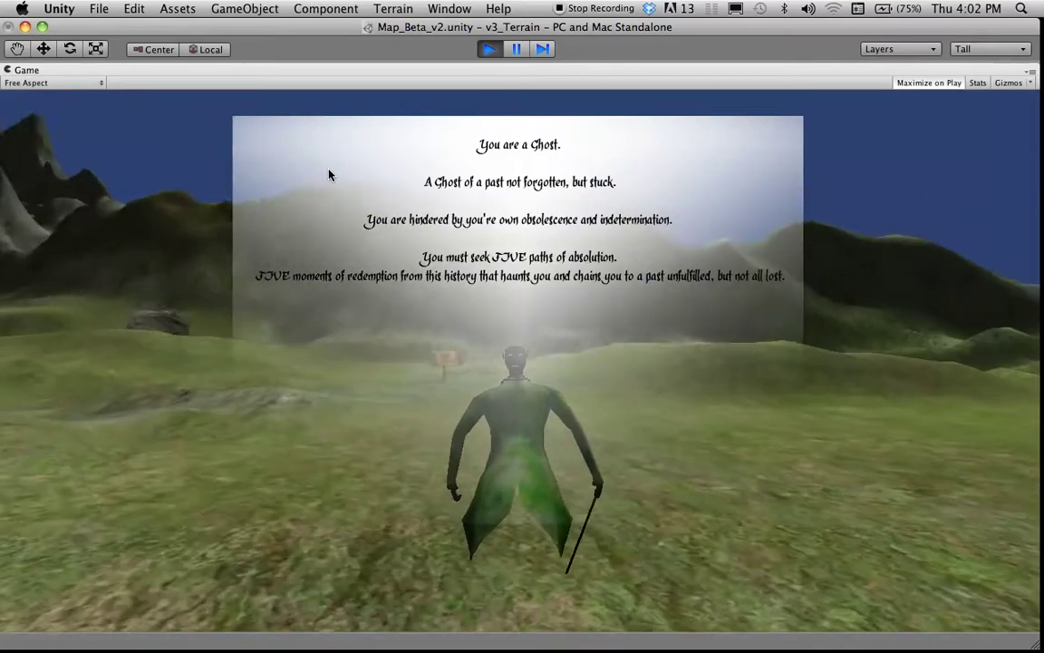
key(Up)
key(Right)
key(Left)
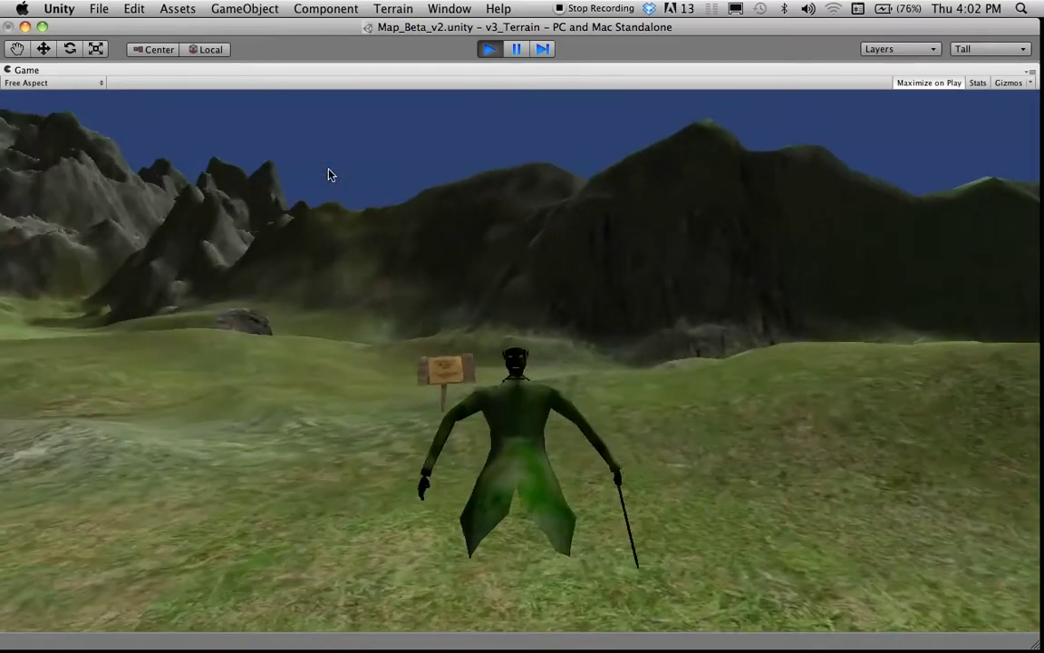
key(w)
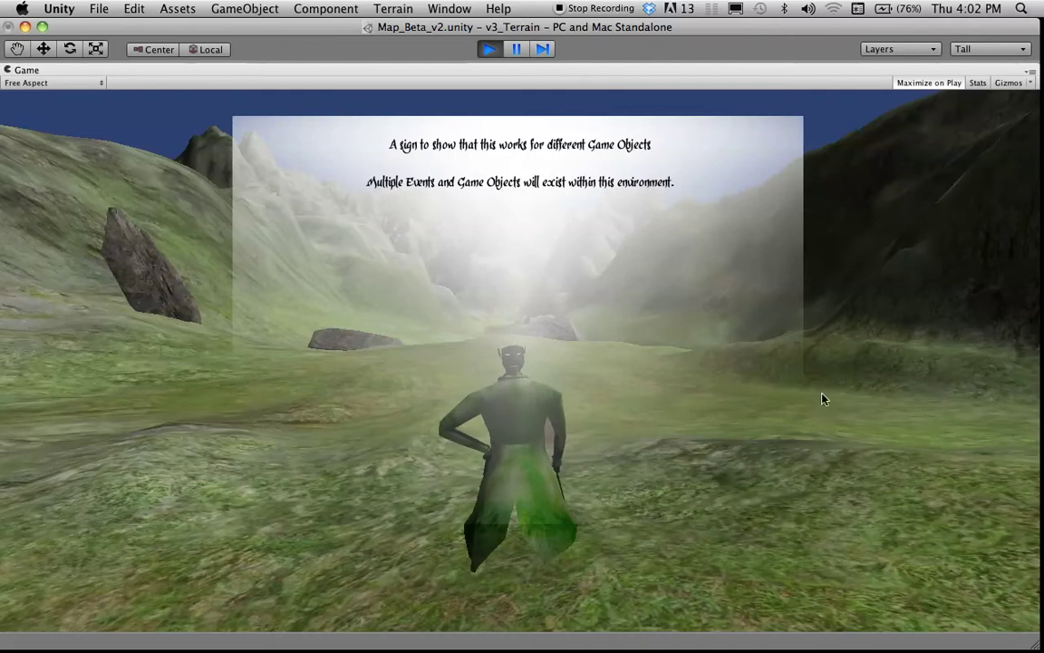
- Walk the character past the second sign and between the two low boulders at the valley entrance
key(a)
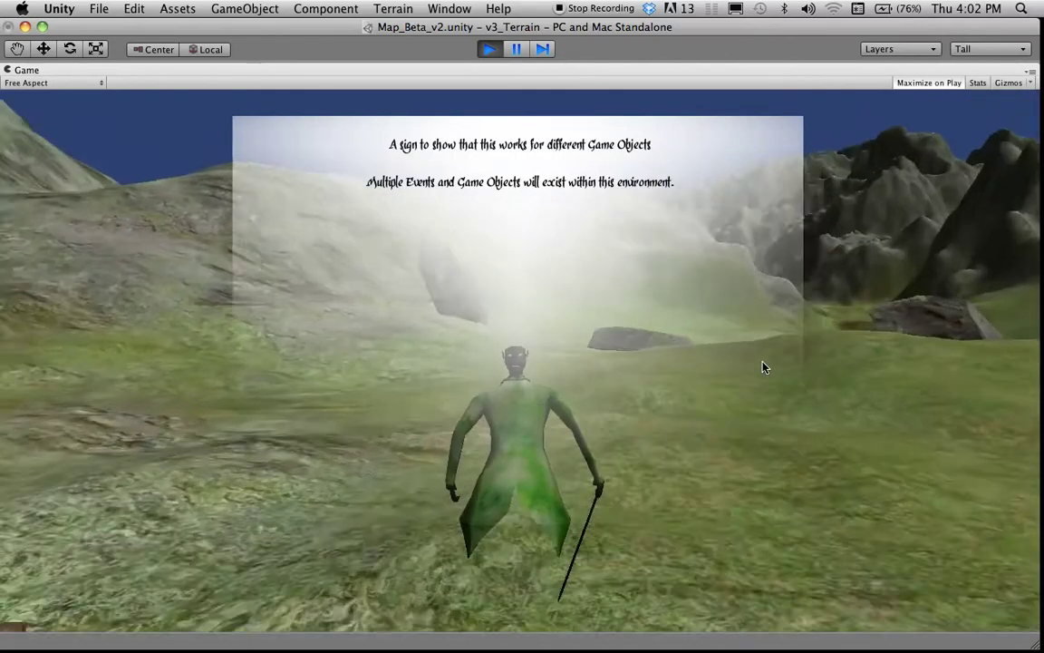
key(w)
key(d)
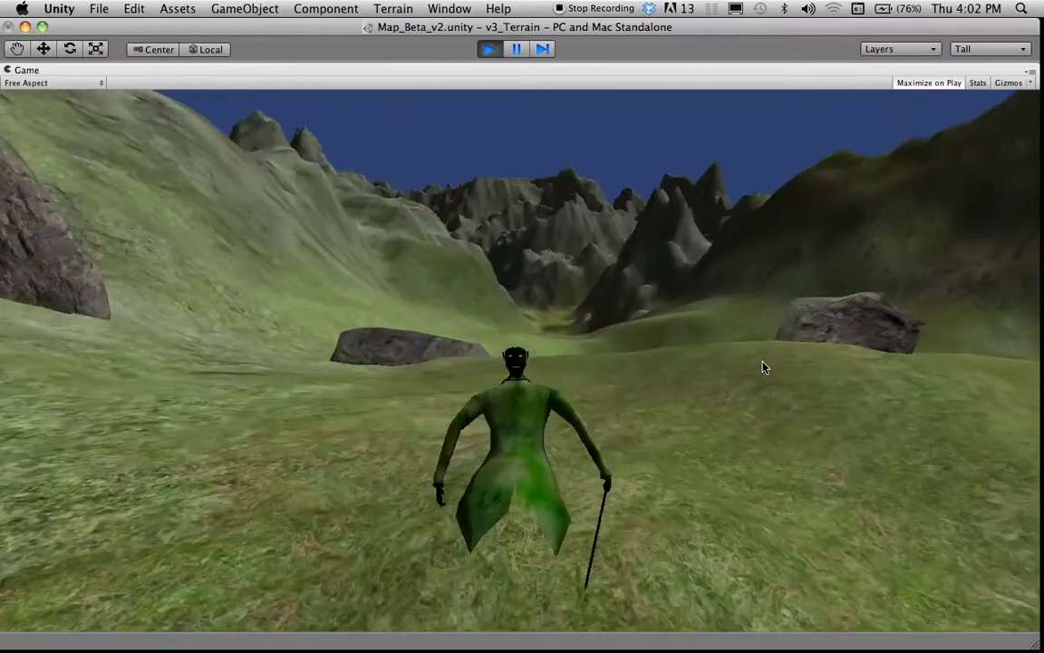
key(w)
key(d)
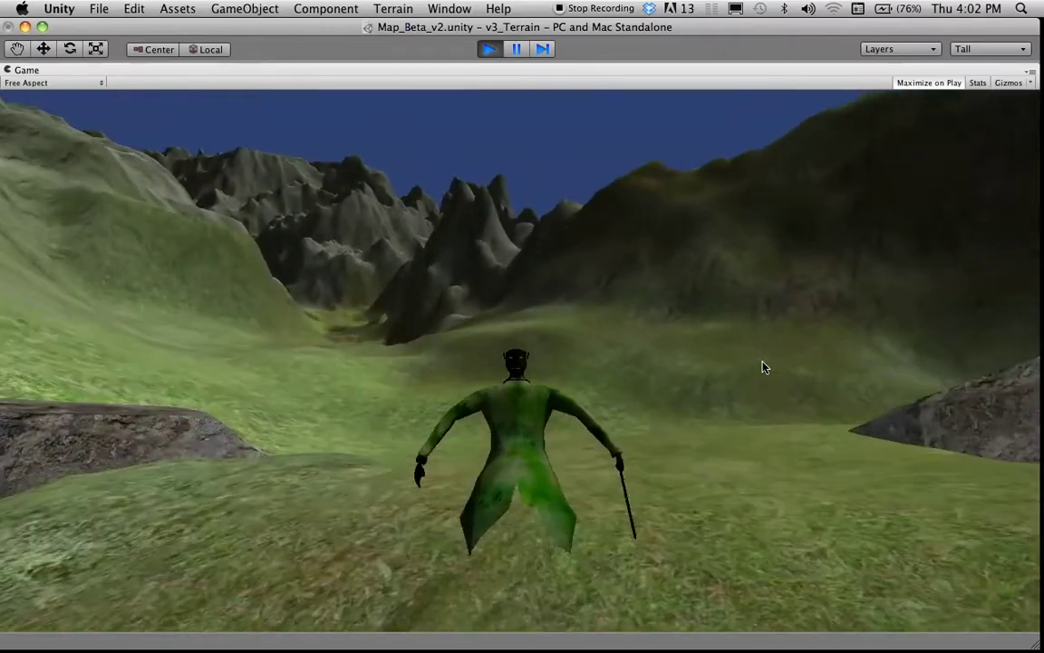
- Walk the character down the grassy valley toward the gap between the steep slopes
key(a)
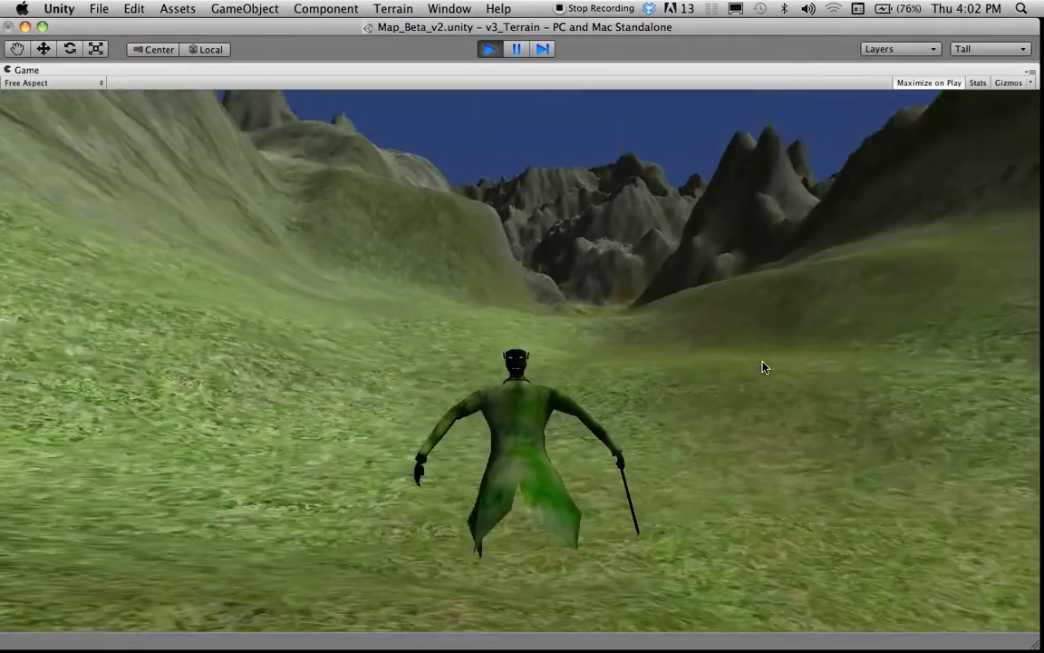
key(d)
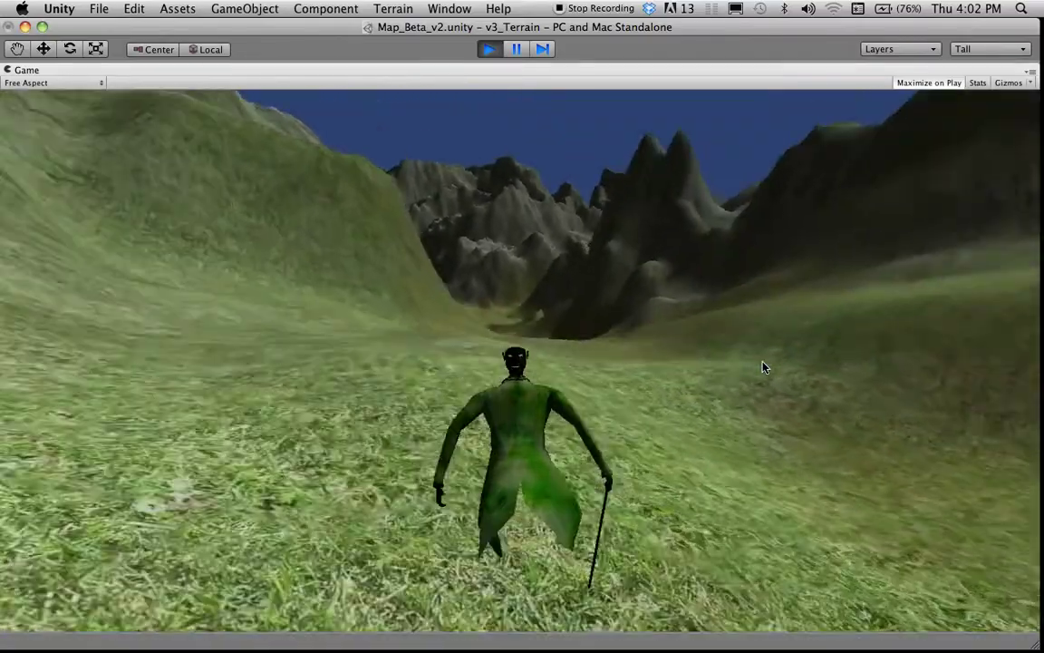
key(w)
key(a)
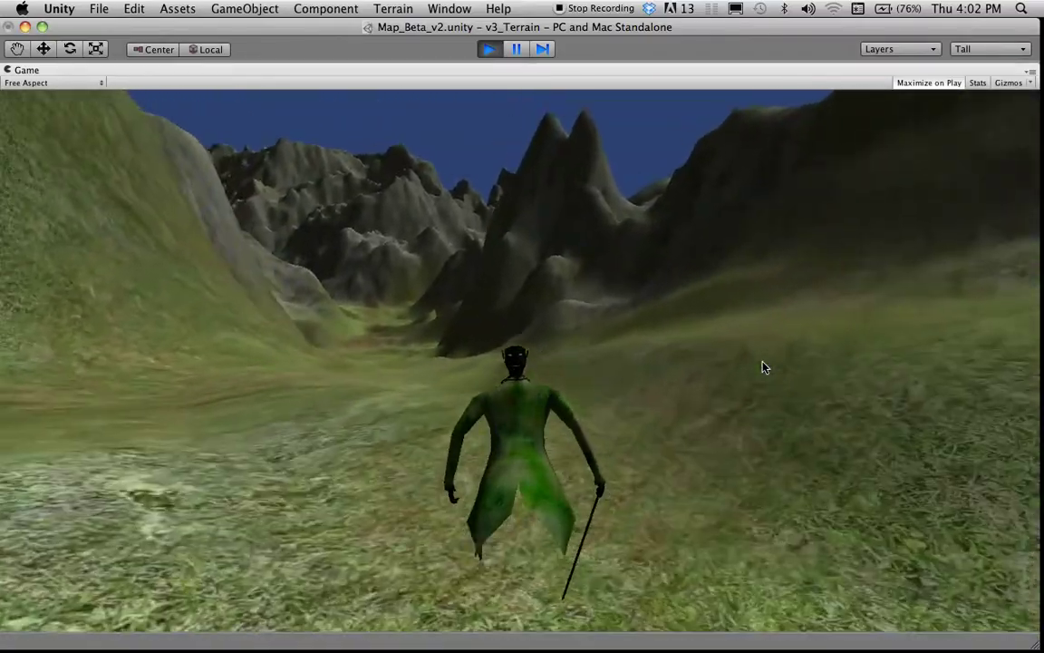
key(w)
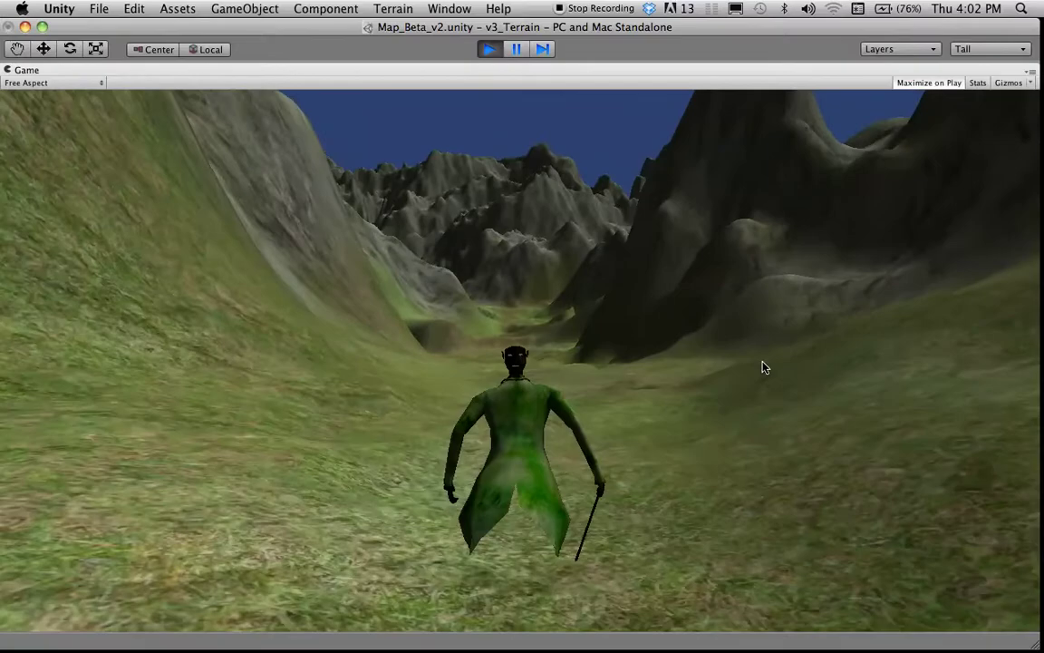
key(w)
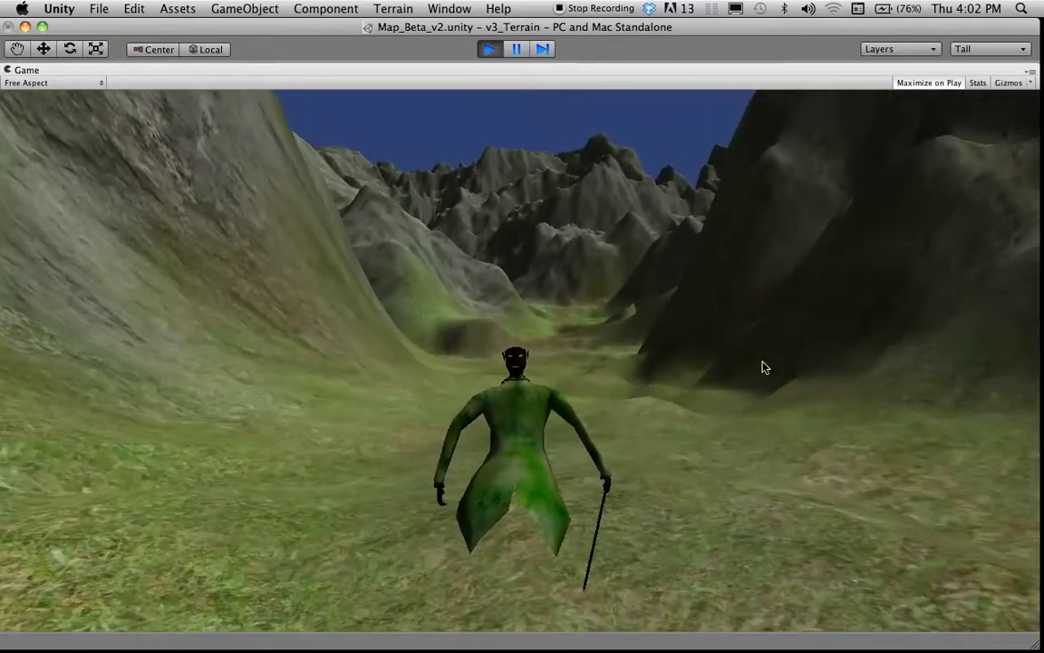
- Steer the character through the narrow part of the valley into the open basin facing the brown mound
key(a)
key(d)
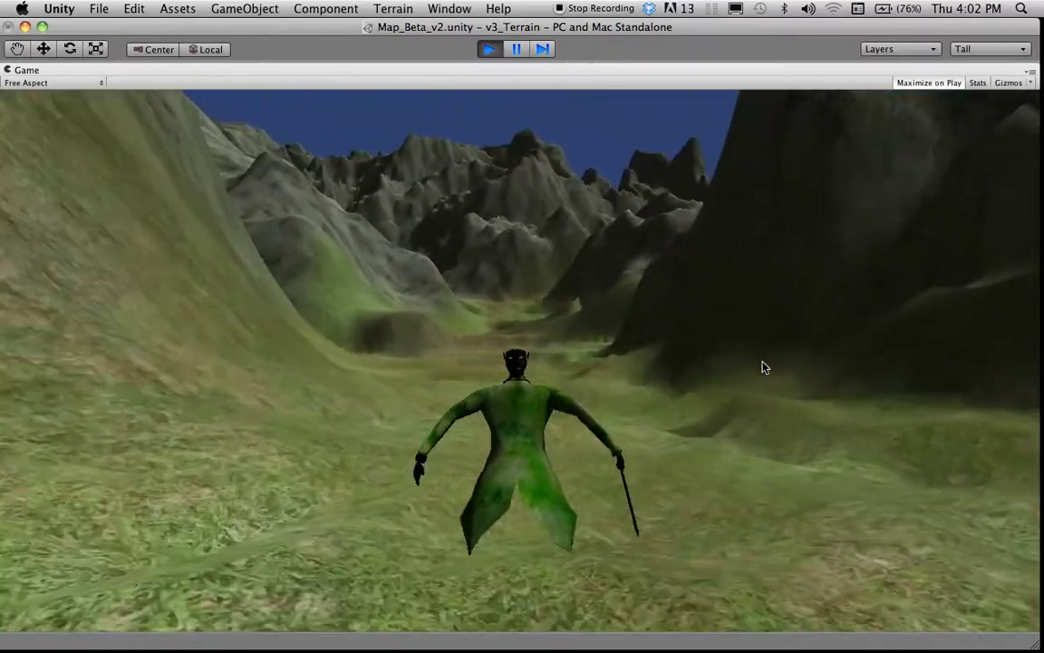
key(a)
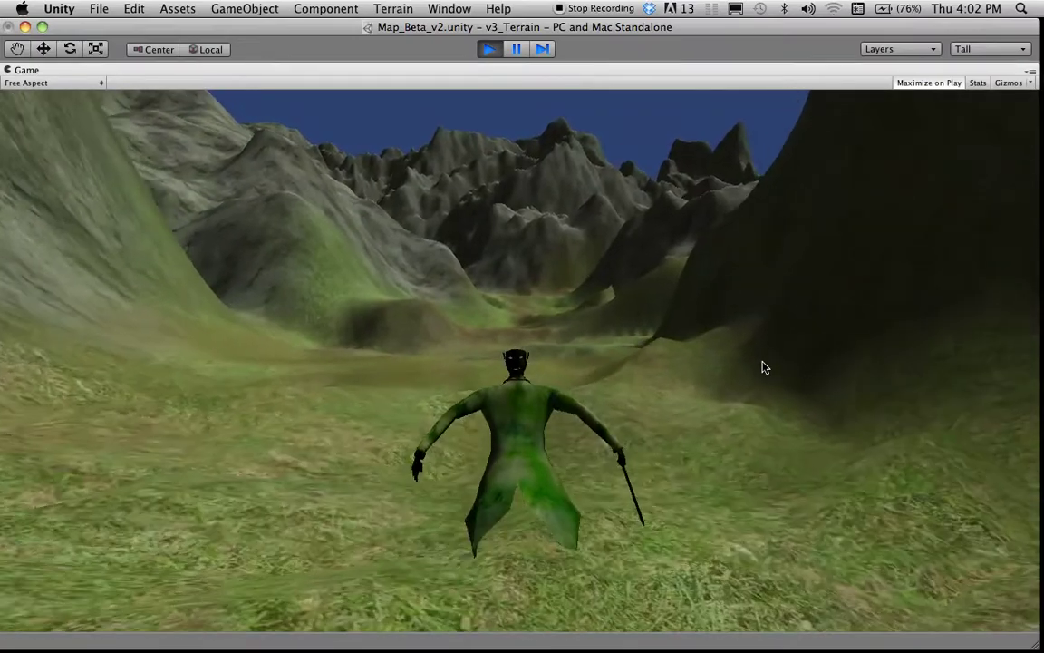
key(w)
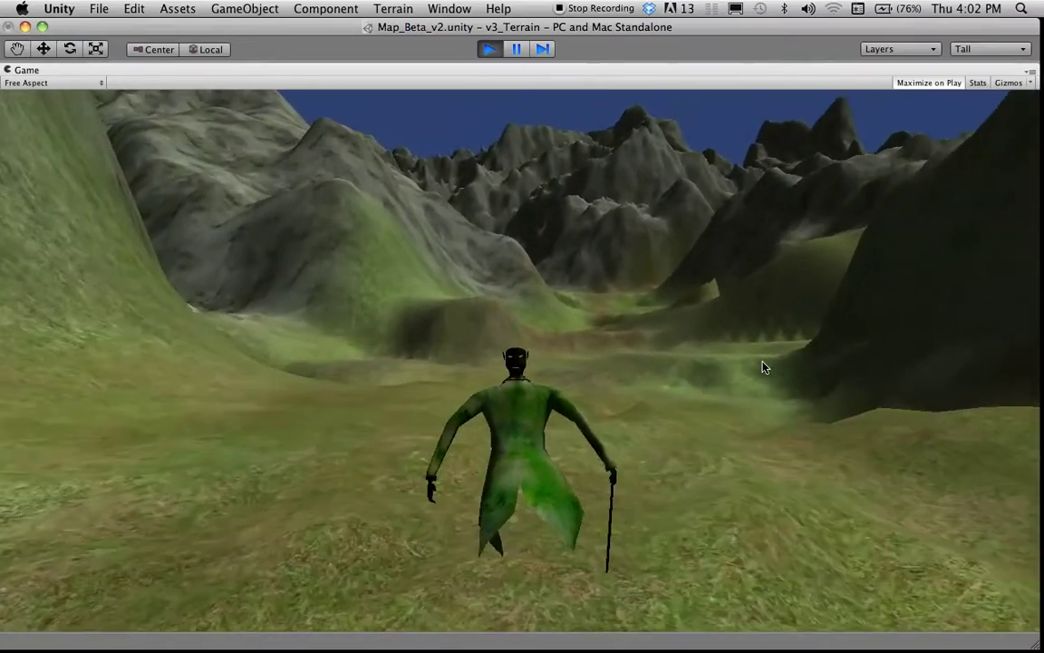
key(a)
key(d)
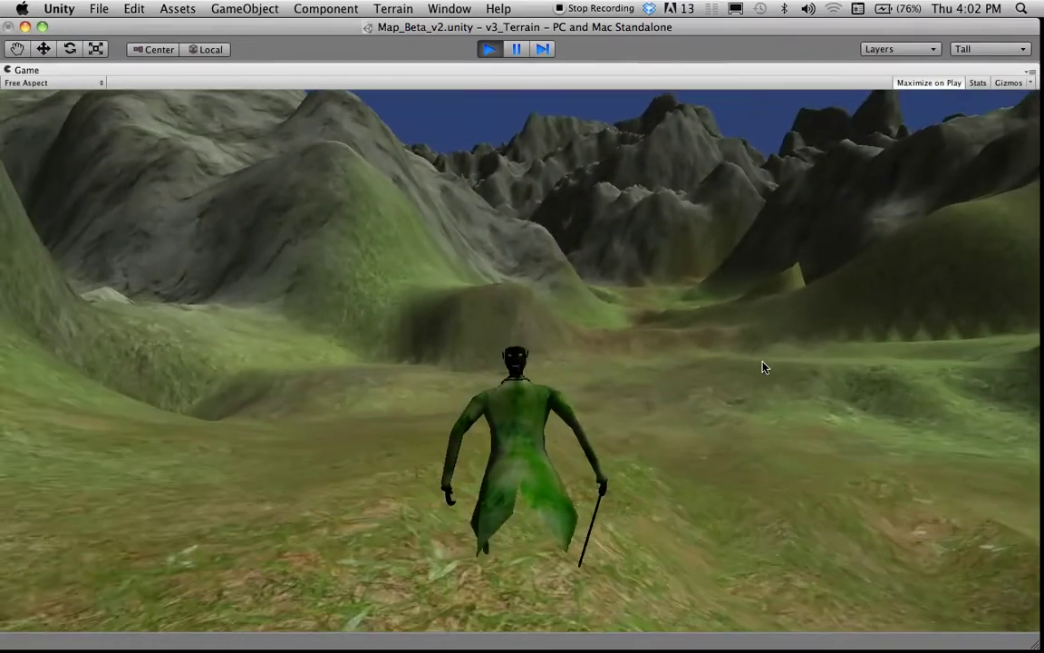
- Explore the basin by walking the character toward the dark hollow between the hills and turning it back toward the brown mound
key(d)
key(d)
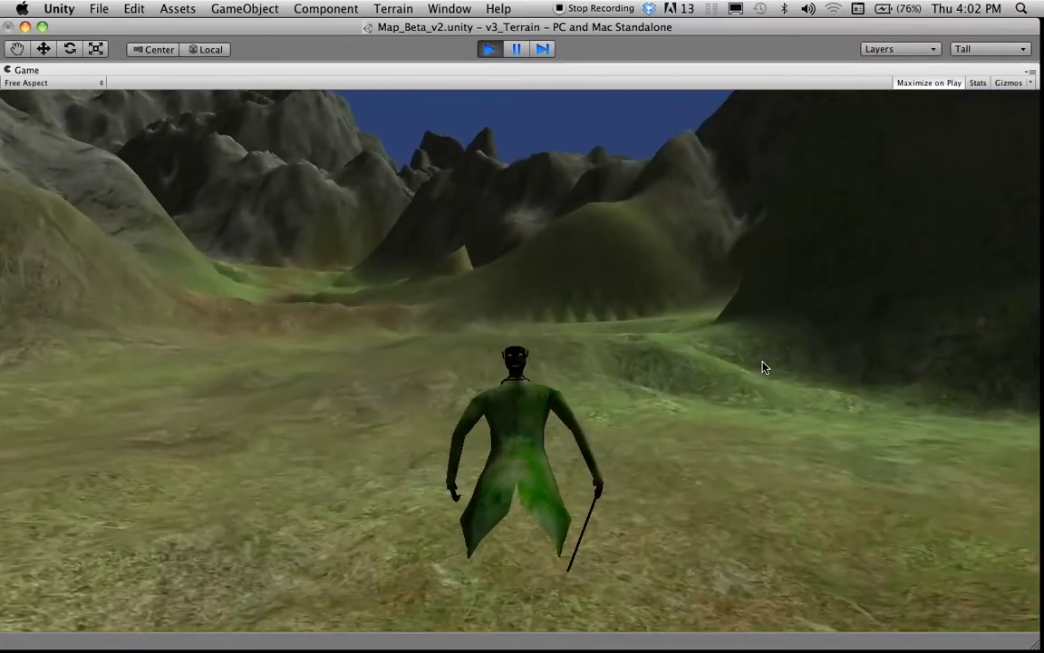
key(d)
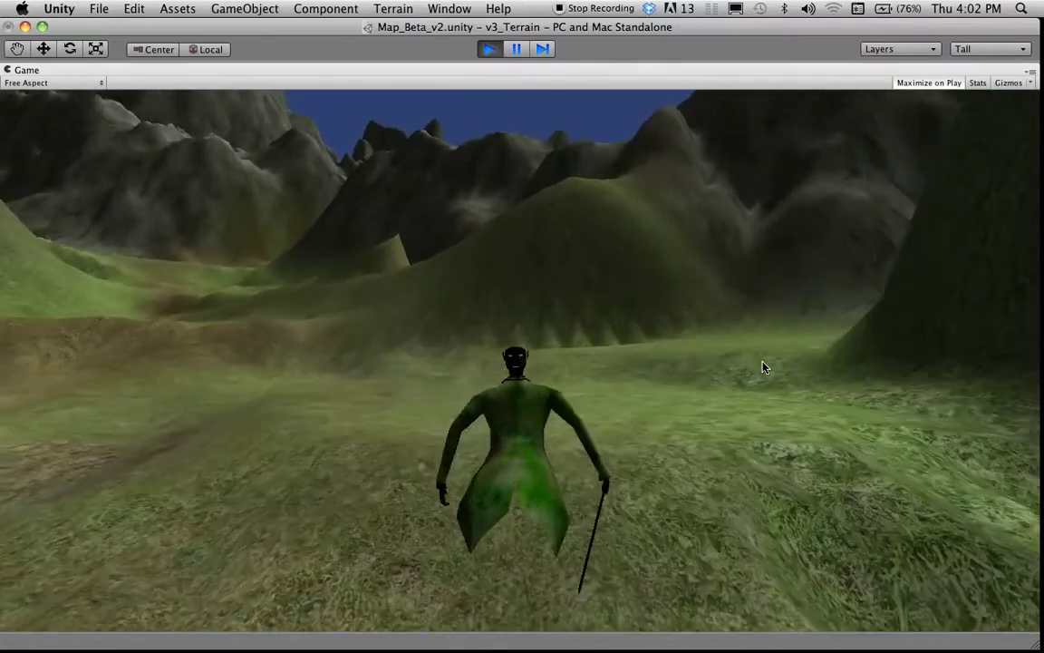
key(d)
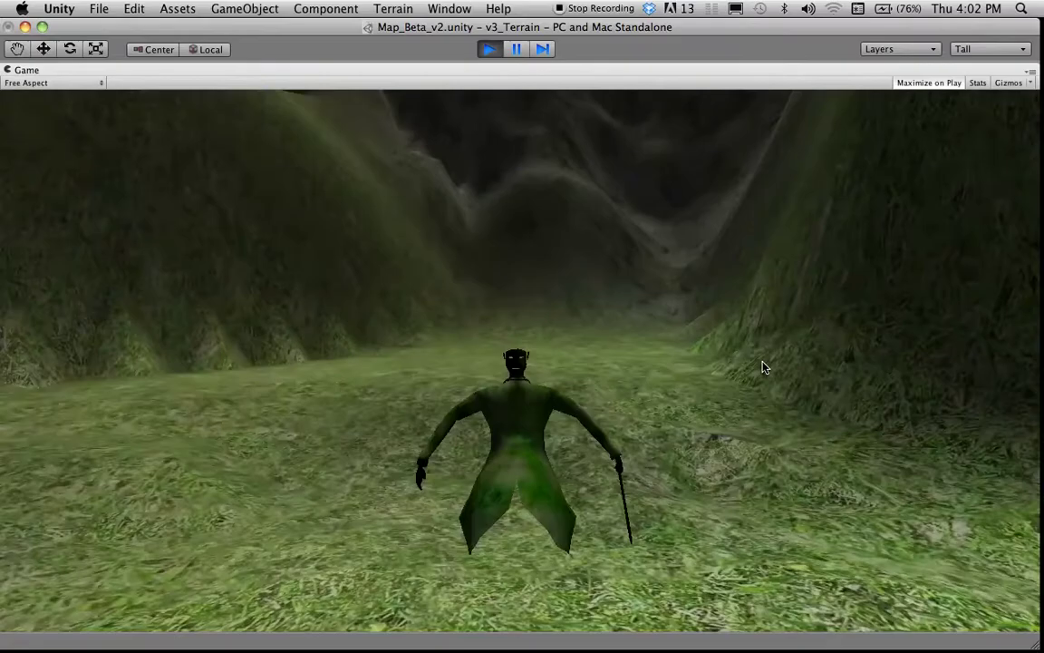
key(a)
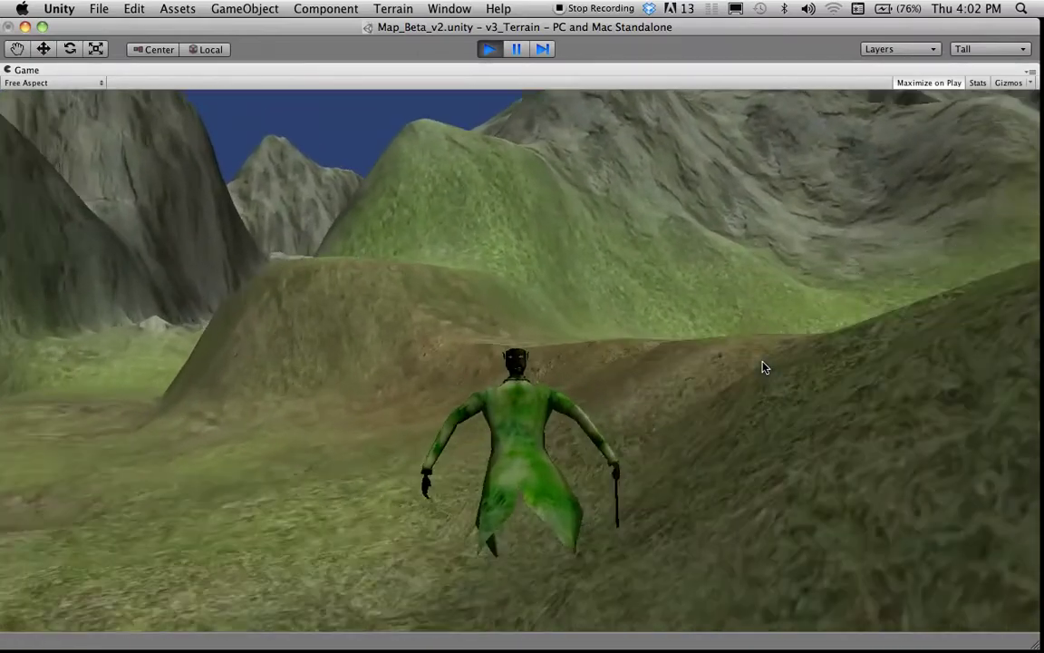
- Turn the character toward the dark mountain gap beyond the grassy slope and exit play mode
key(d)
key(d)
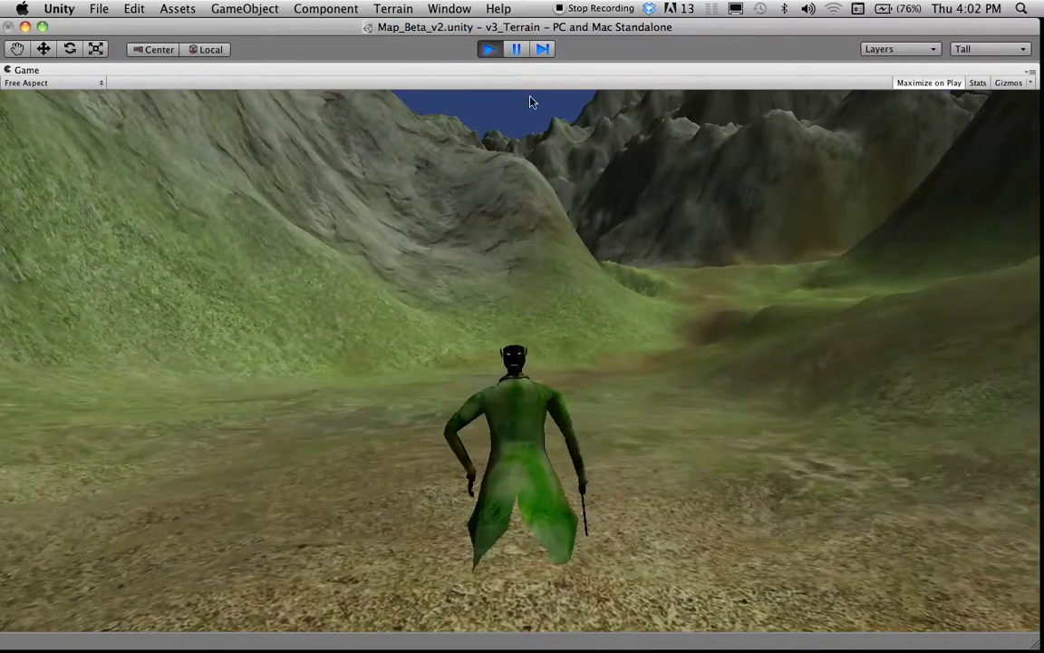
click(492, 49)
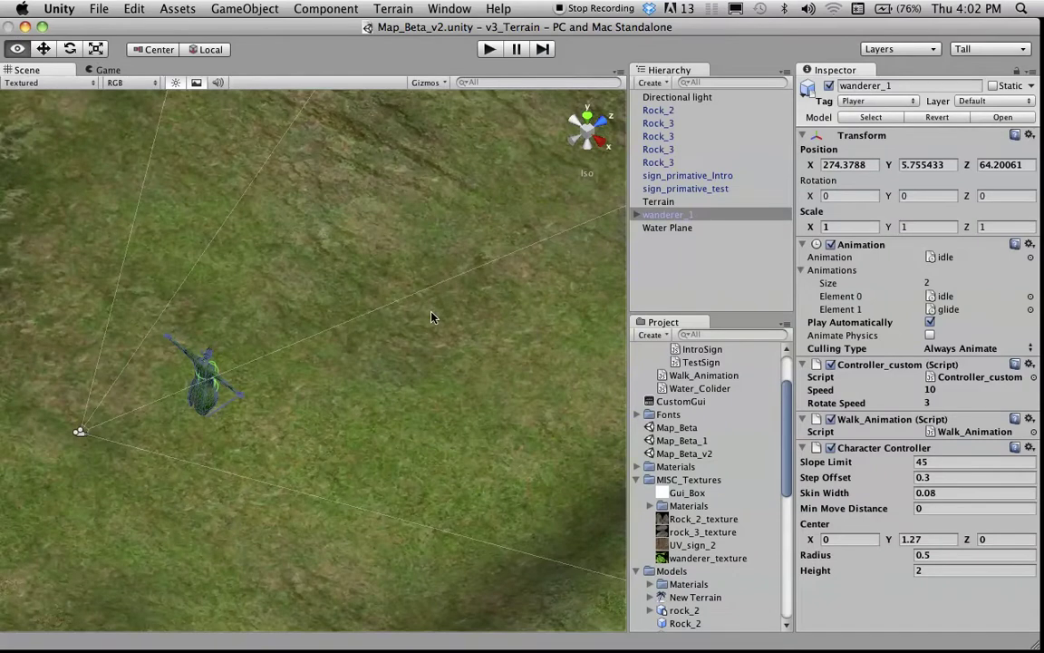
- Move wanderer_1 along the X axis over the rocky ridge to an X position of about 464.4
alt+drag(431, 316, 379, 468)
scroll(378, 472, down, 10)
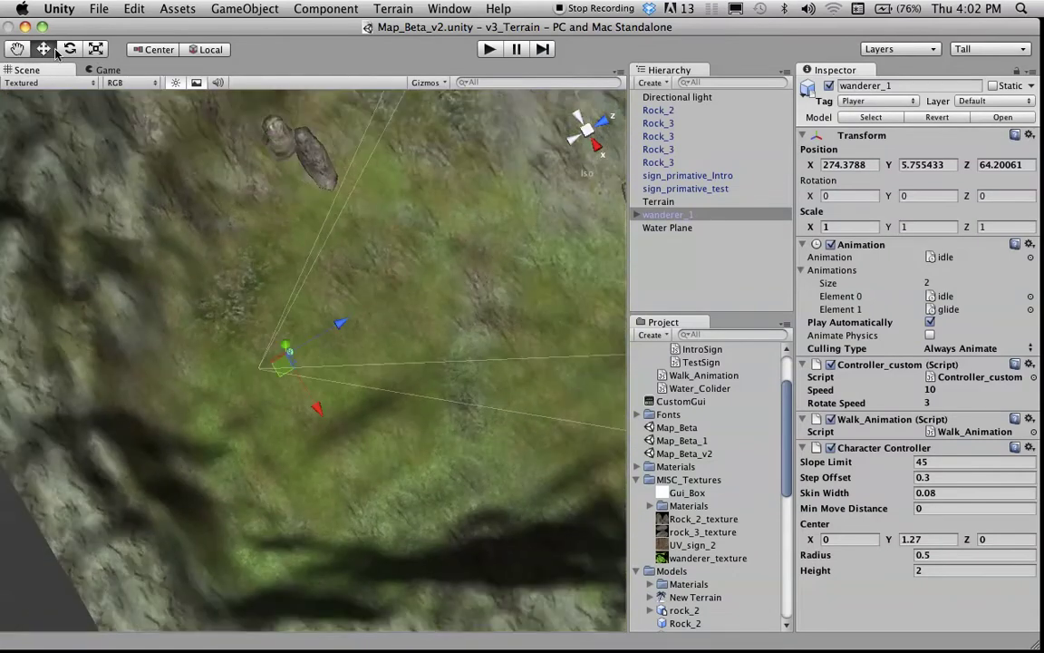
drag(319, 411, 363, 552)
middle_drag(363, 552, 317, 297)
drag(322, 341, 435, 524)
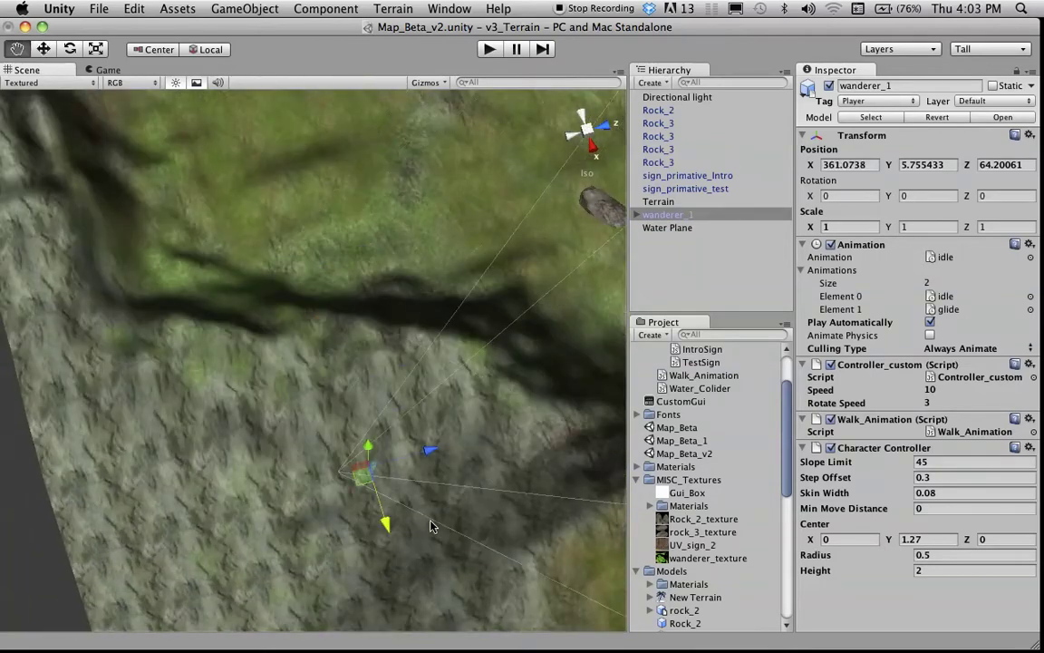
middle_drag(435, 524, 293, 142)
drag(281, 154, 455, 603)
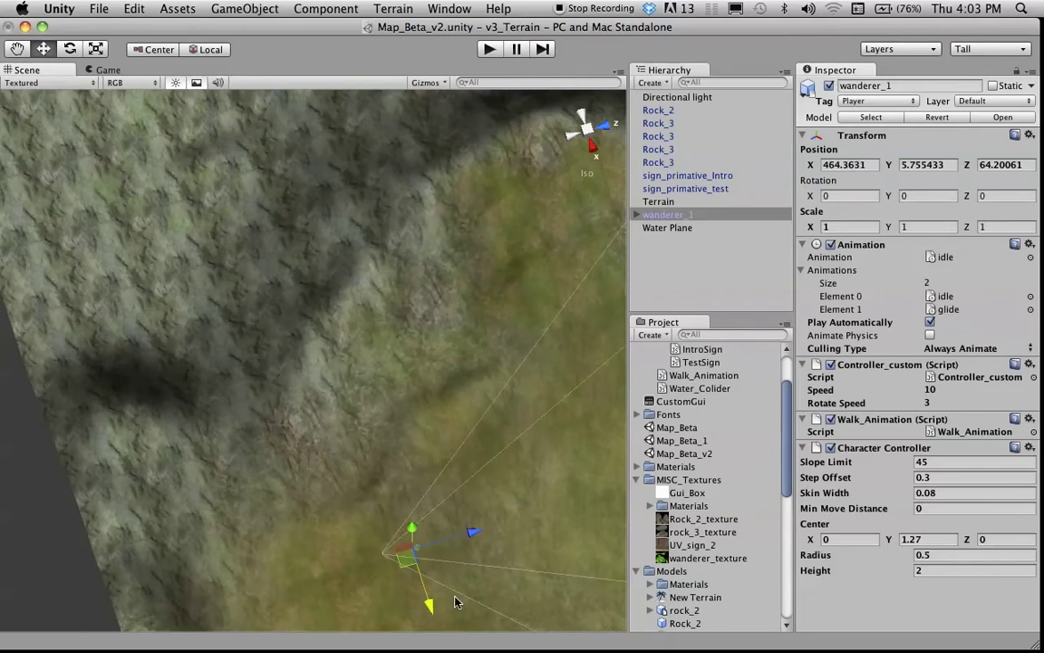
- Test wanderer_1's new placement briefly in play mode, and raise it to a Y position of about 8.07
click(490, 50)
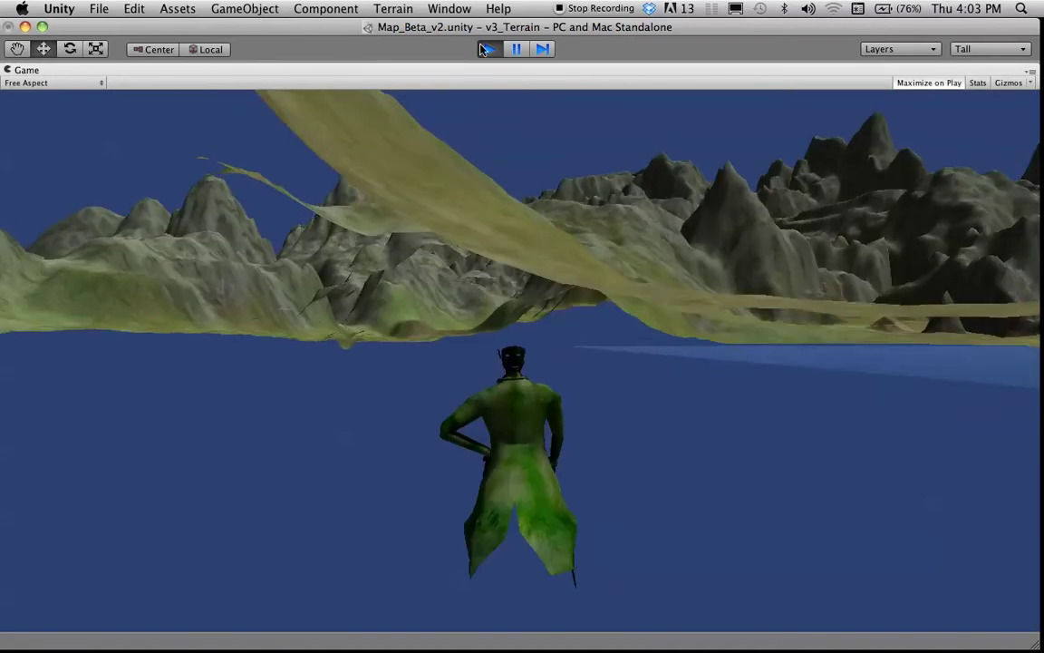
click(481, 49)
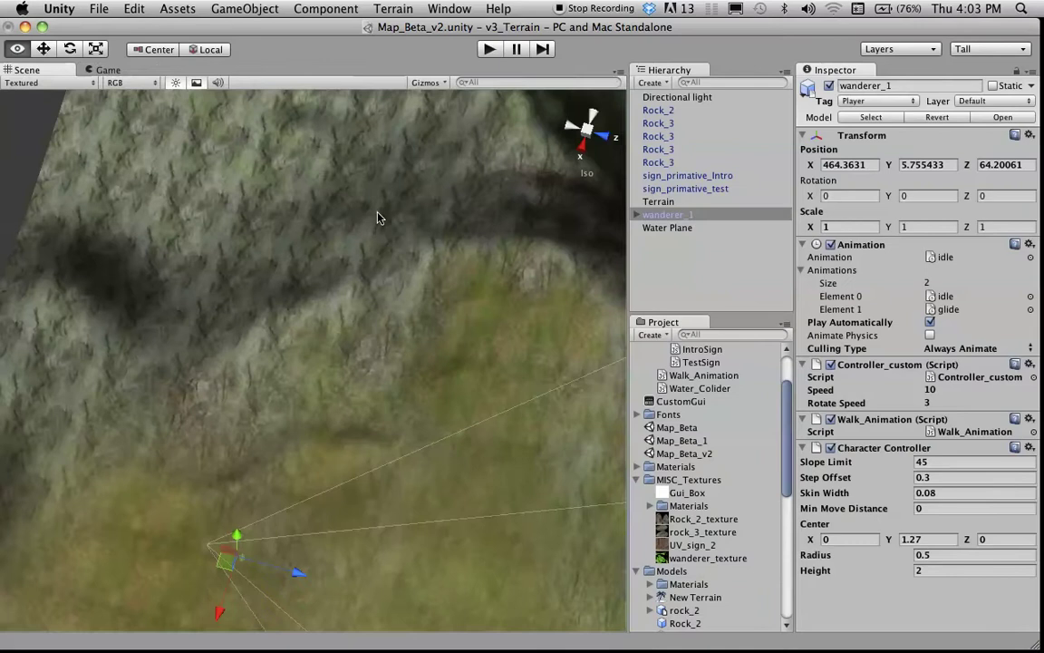
click(581, 152)
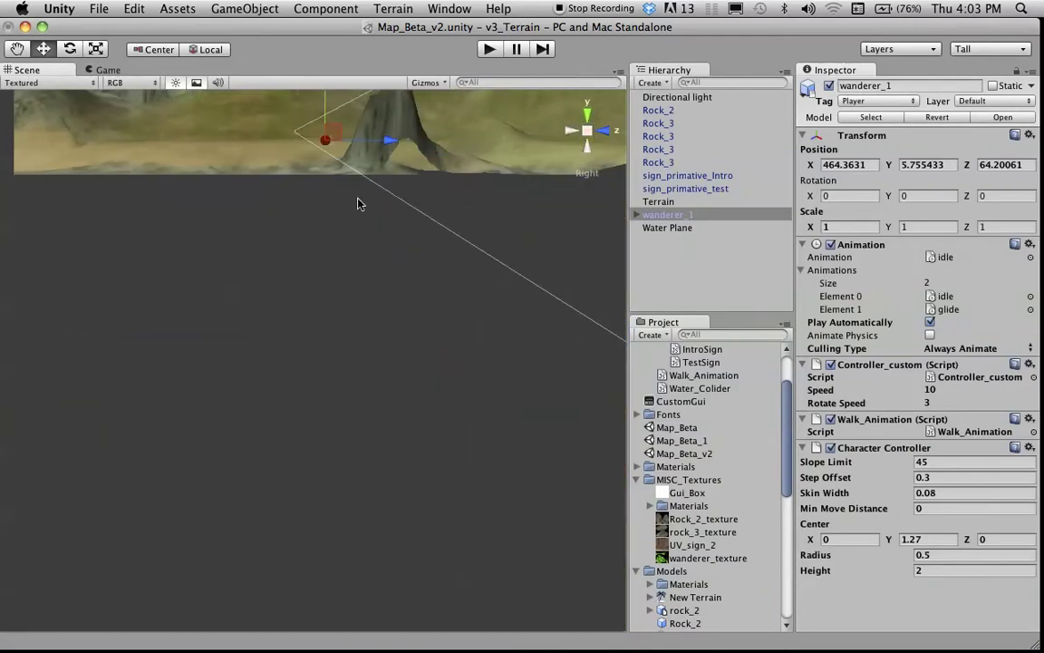
drag(329, 125, 325, 102)
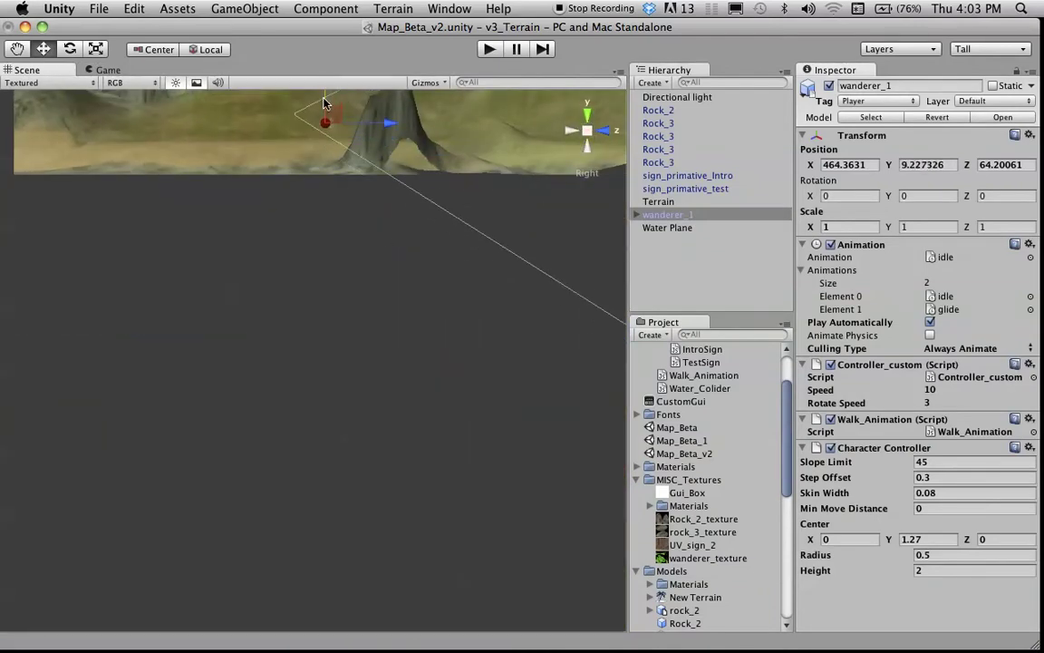
scroll(335, 199, up, 5)
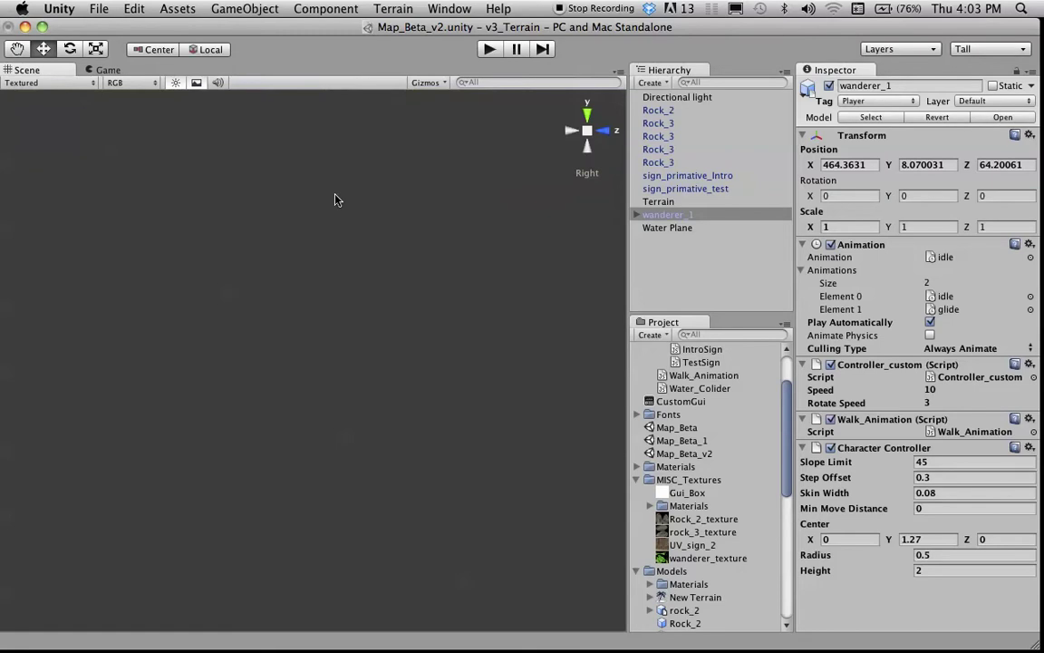
- View the terrain from above and move wanderer_1 along X to about 493, closer to the shoreline
click(583, 116)
scroll(260, 530, down, 5)
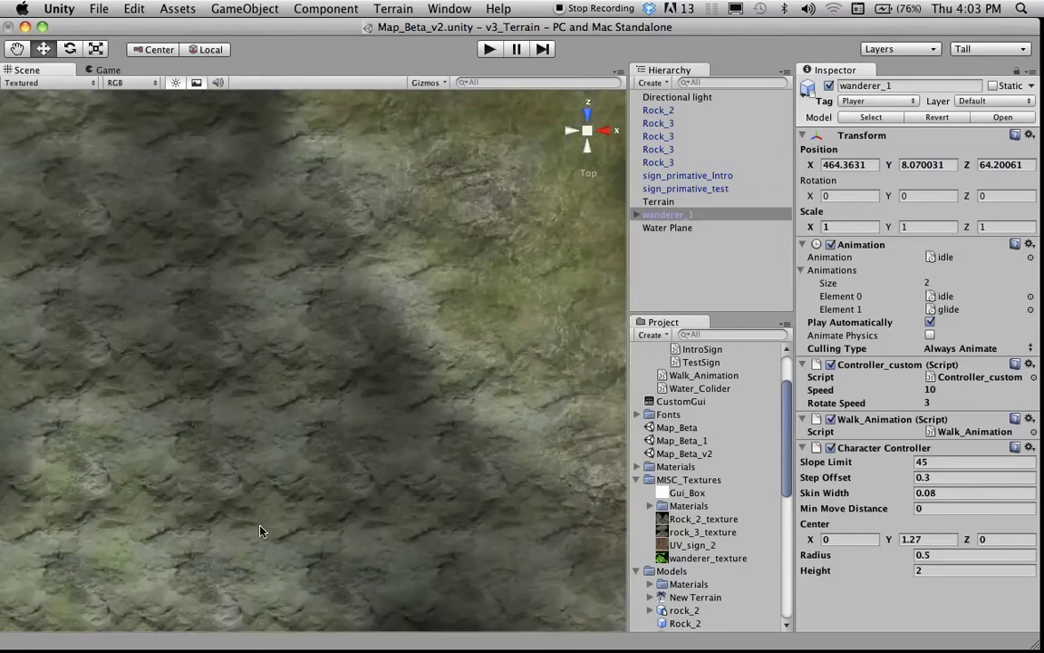
click(353, 466)
click(353, 465)
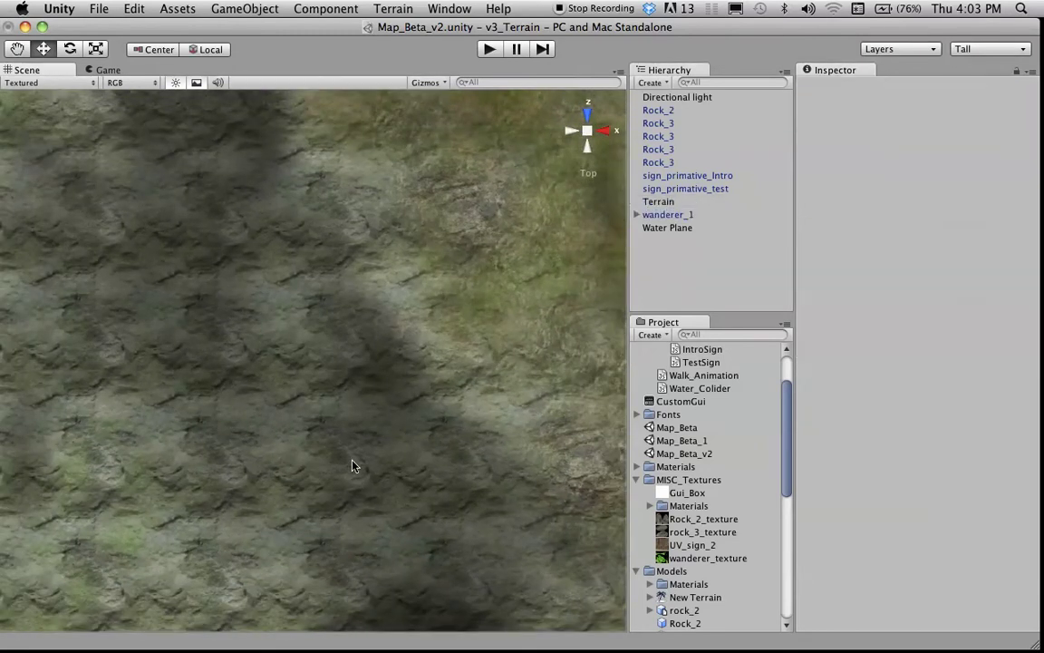
click(483, 369)
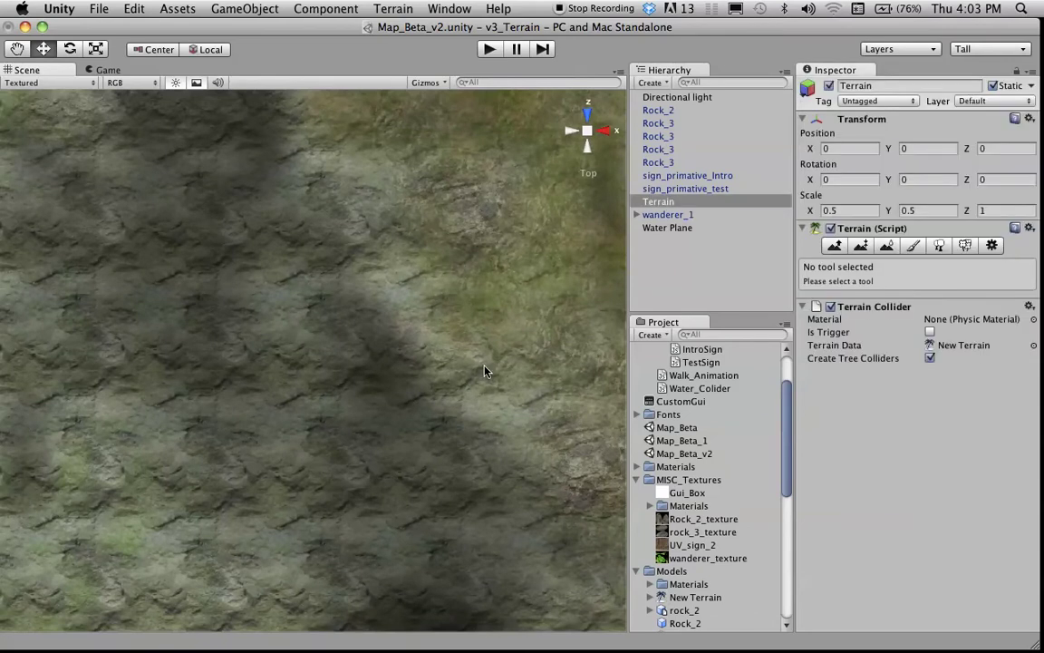
key(f)
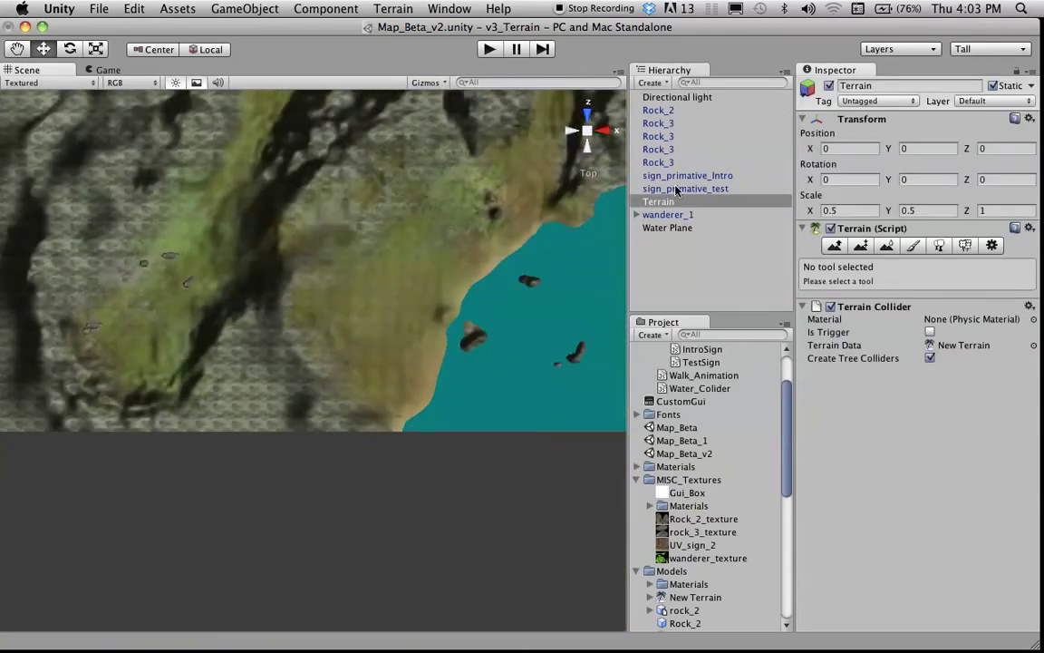
click(675, 226)
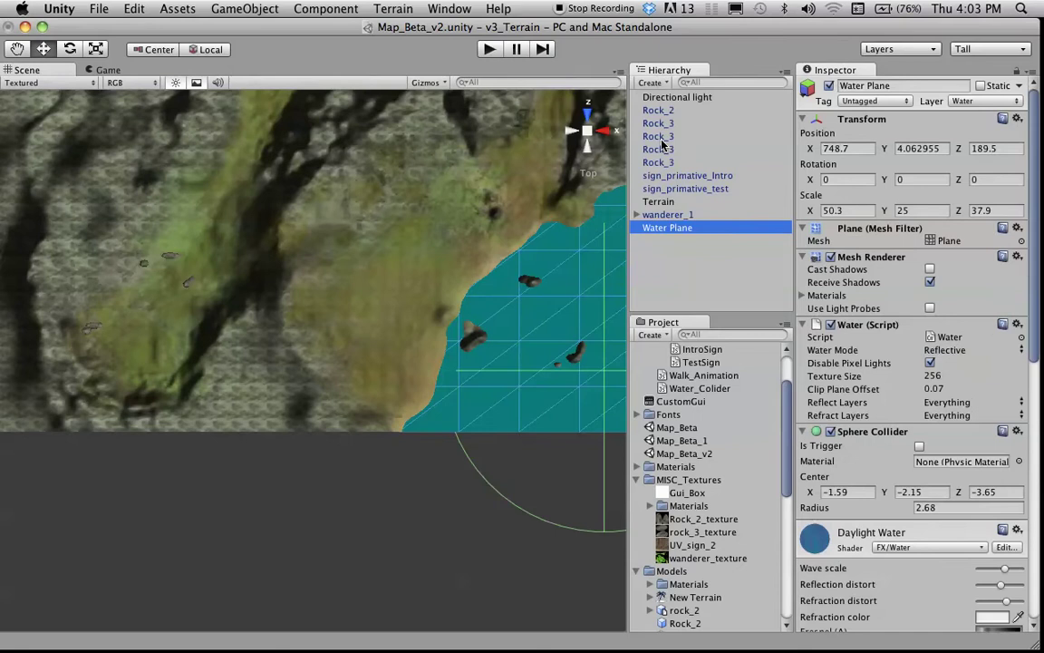
click(660, 214)
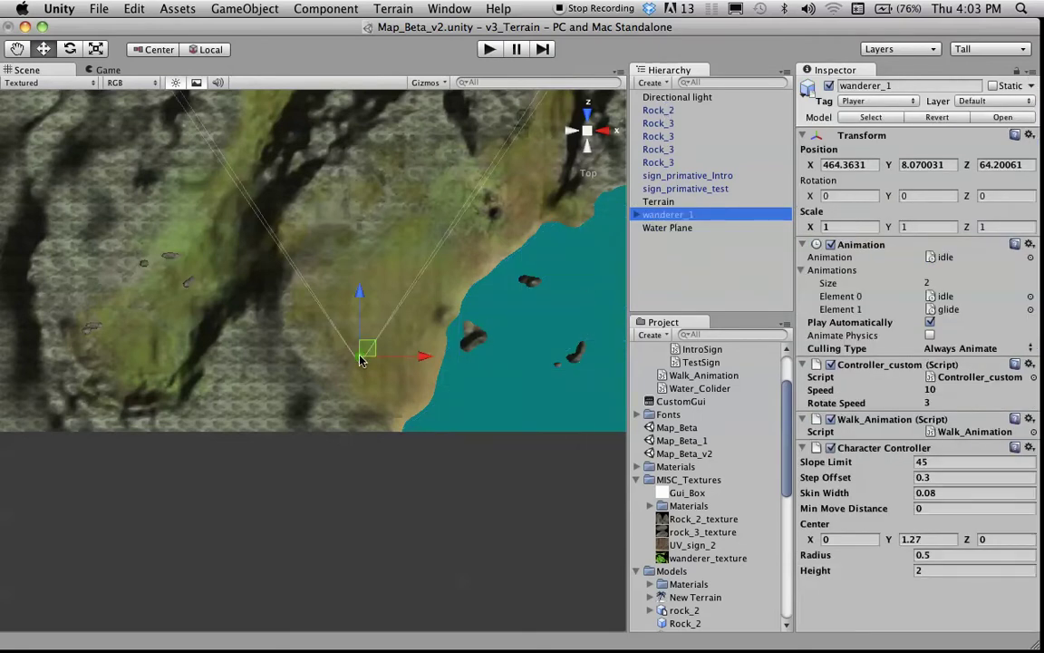
drag(420, 358, 455, 356)
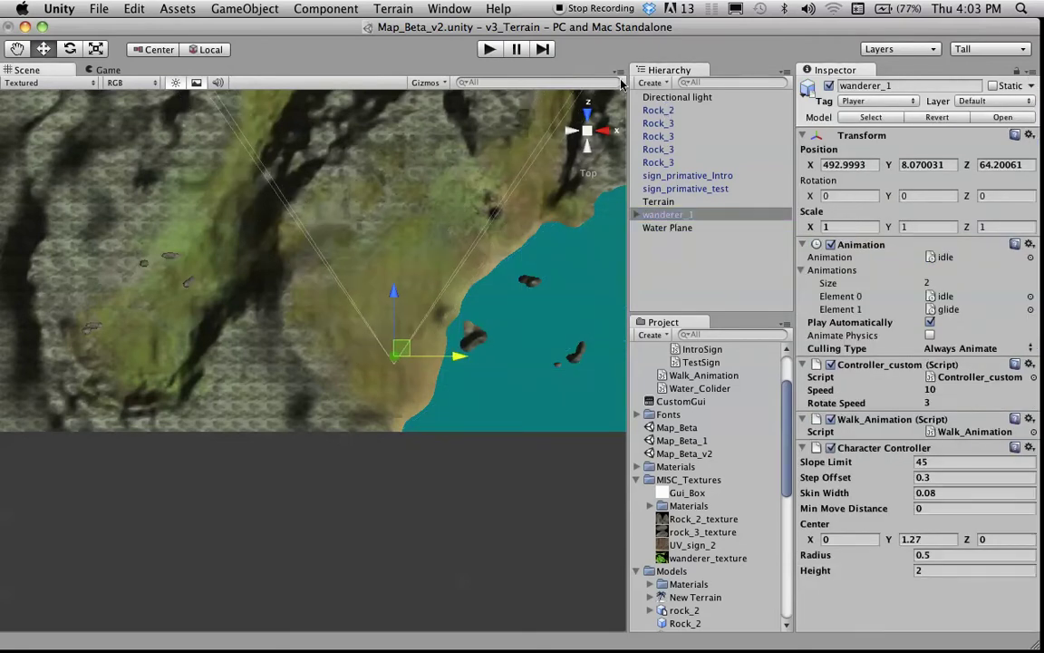
- Frame wanderer_1 from the side and raise it slightly to a Y position of about 8.22
click(608, 145)
key(f)
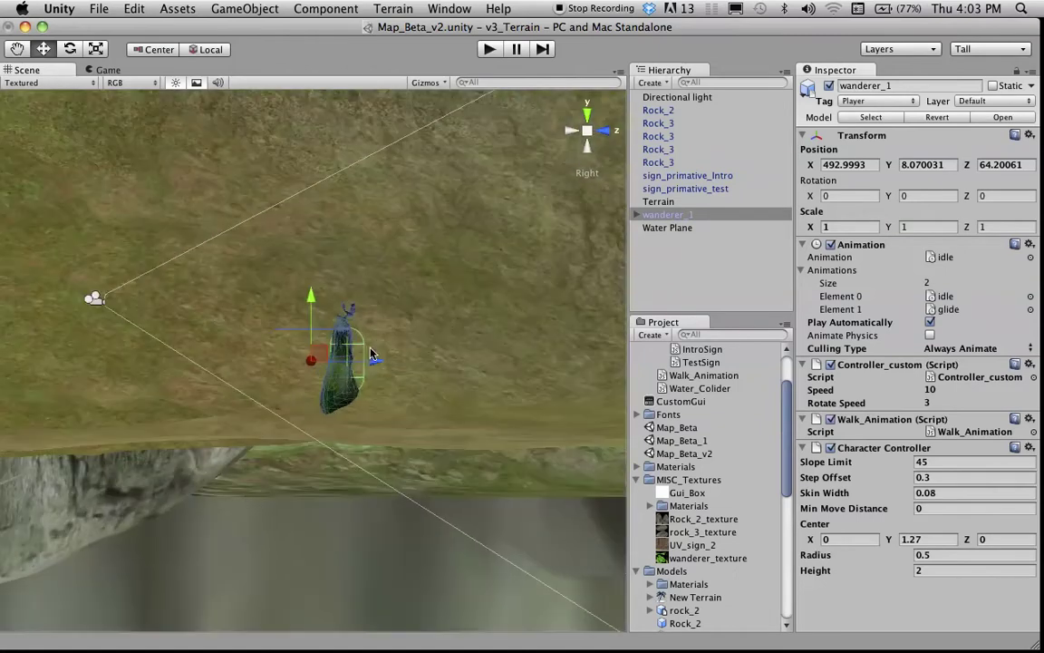
mouse_move(311, 301)
mouse_down()
mouse_move(311, 315)
mouse_move(310, 295)
mouse_up()
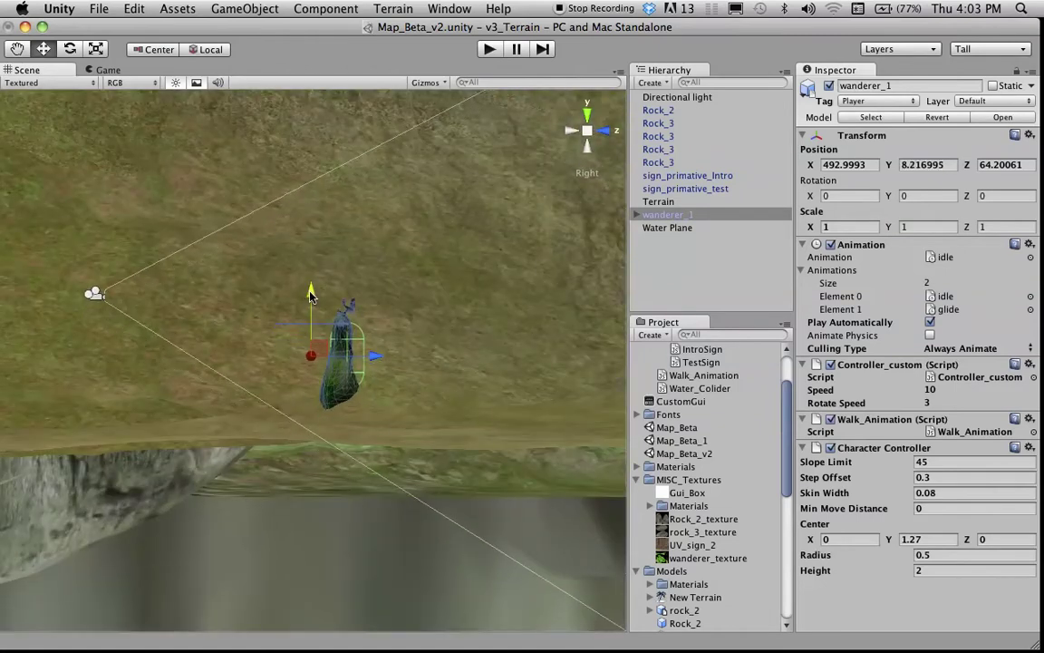
- Enter play mode and walk the character across the sandy ground to the water facing the tall rock island
click(493, 52)
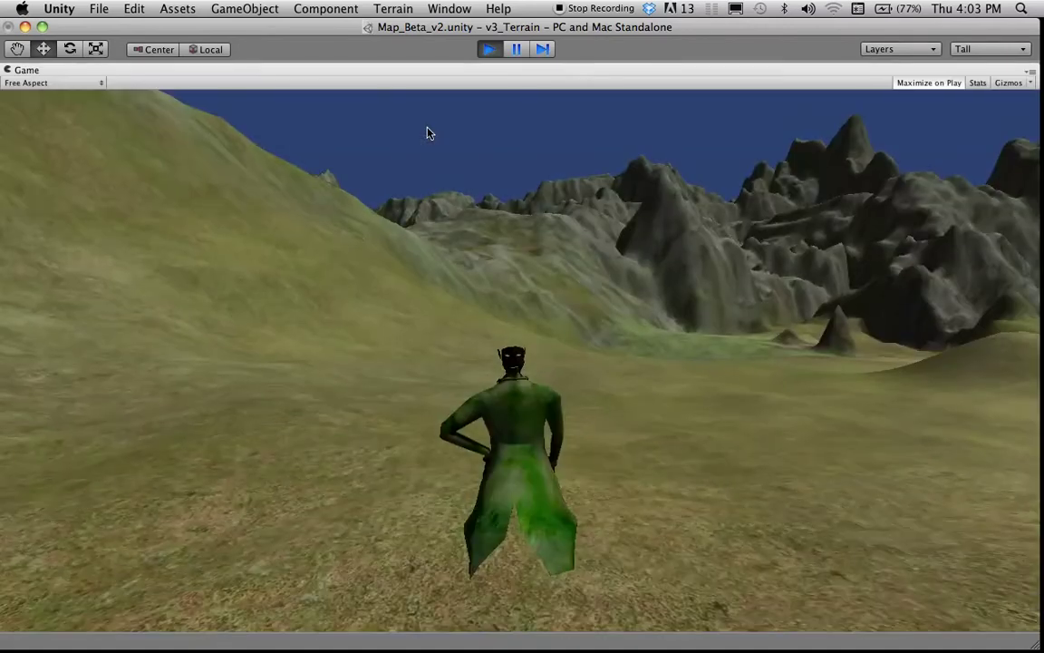
key(w)
key(d)
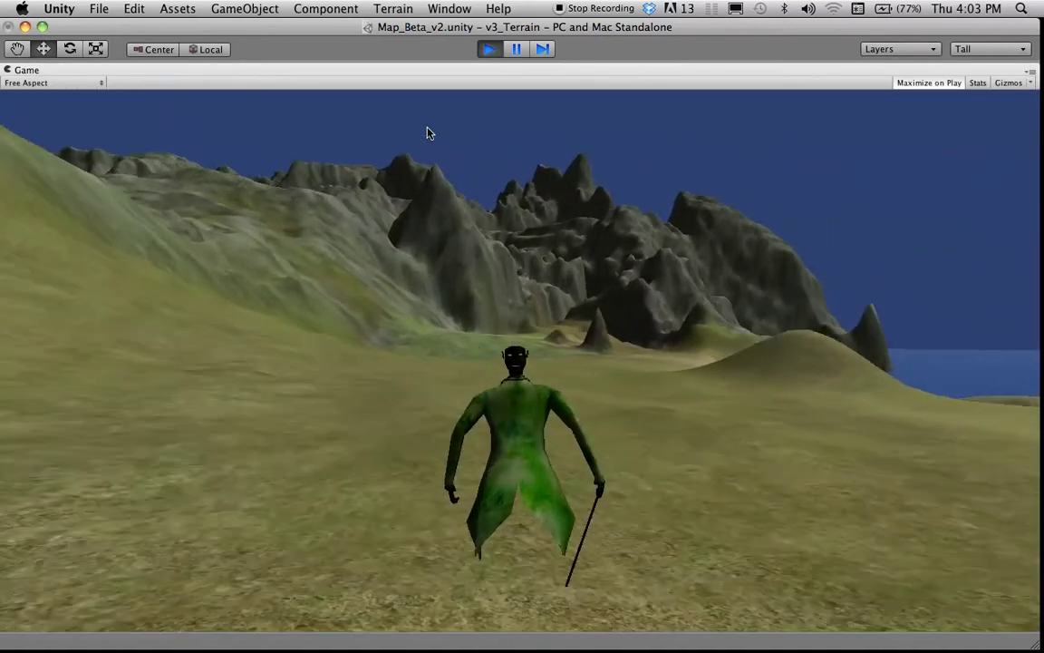
key(d)
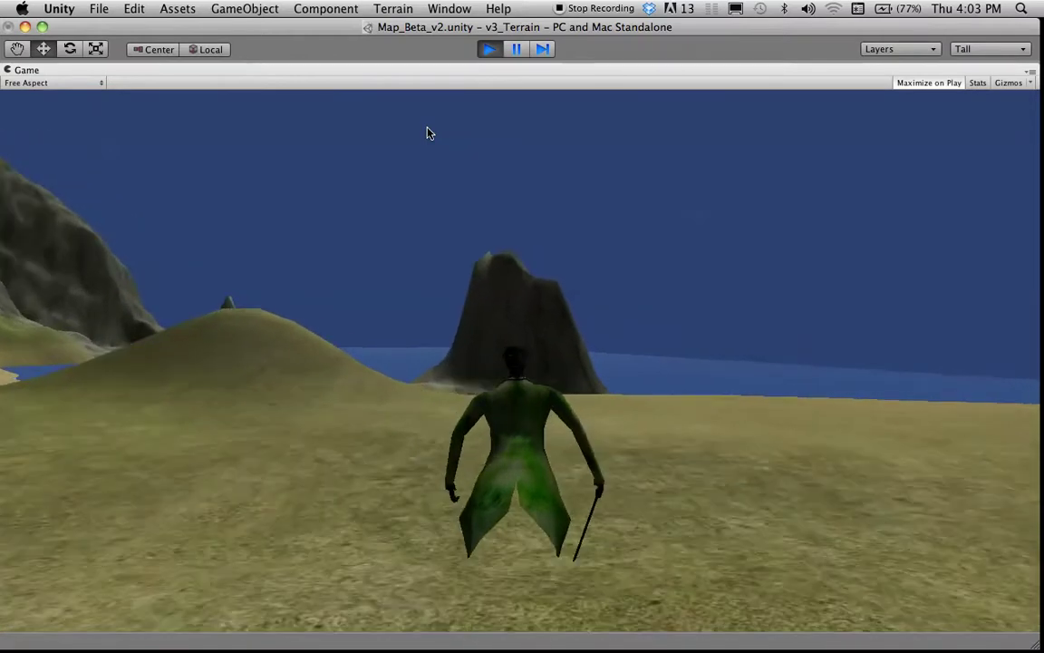
key(w)
key(a)
key(a)
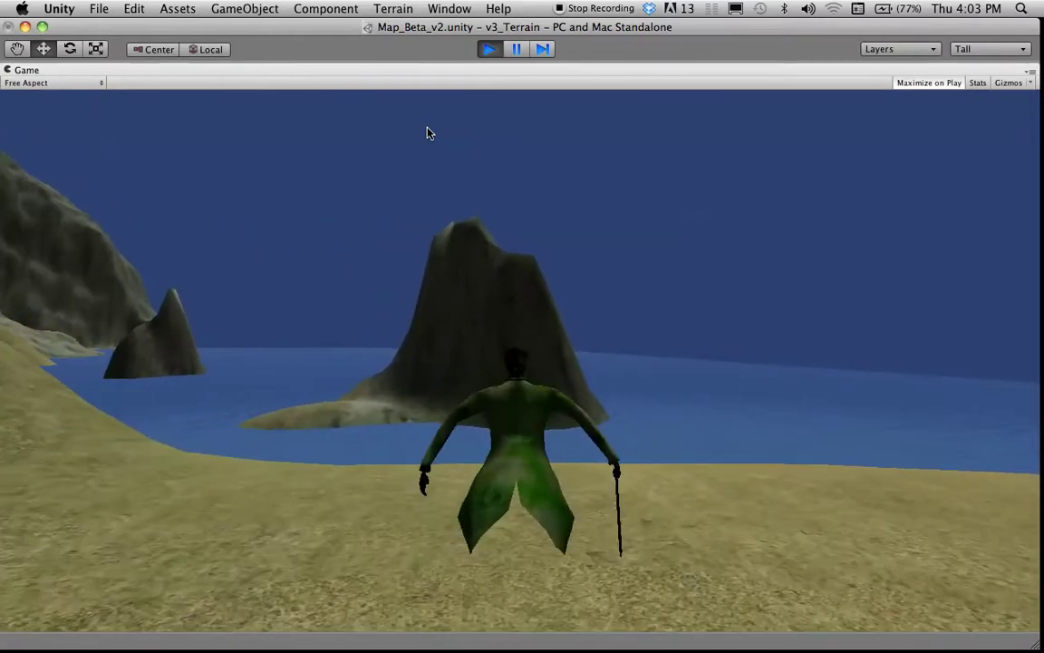
key(w)
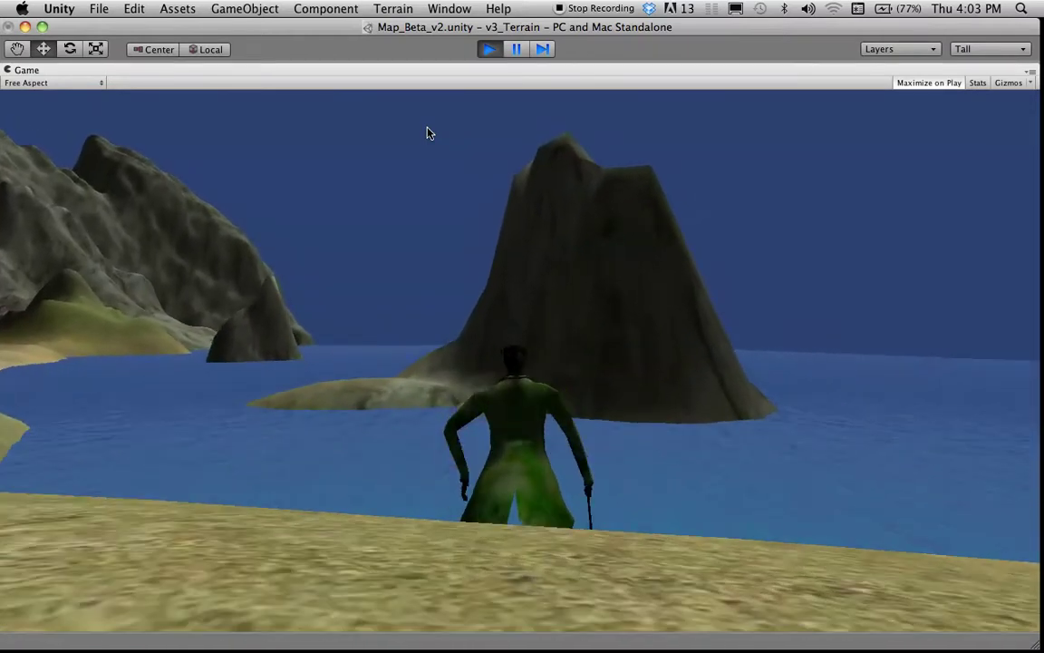
- Wade the character through the shallow water alongside the shore, turning it toward the beach and mountains
key(a)
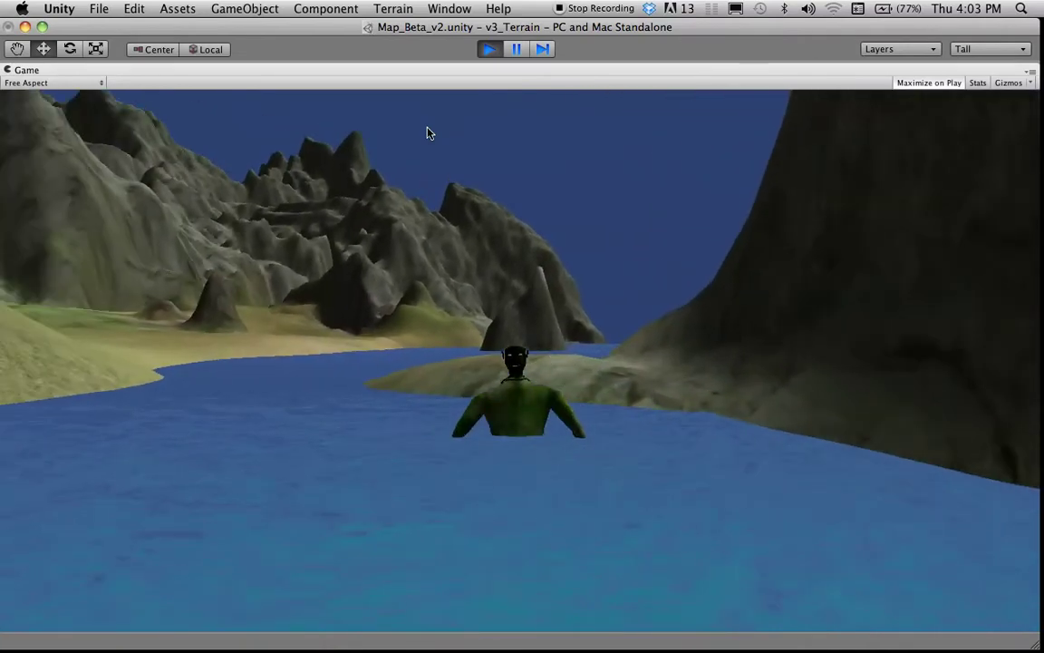
key(w)
key(a)
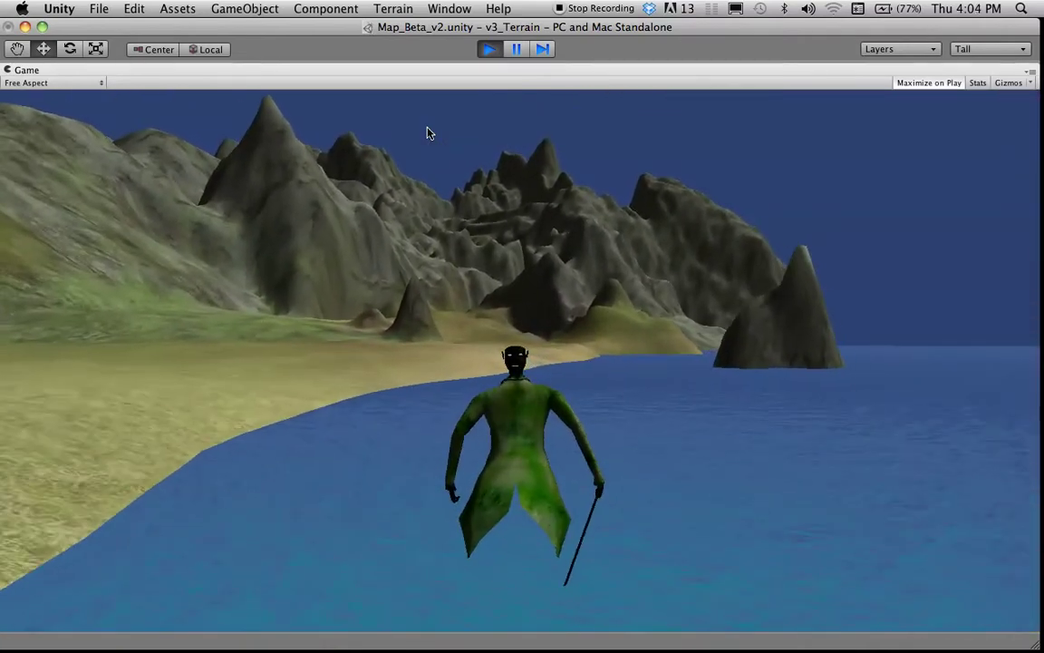
key(a)
key(a)
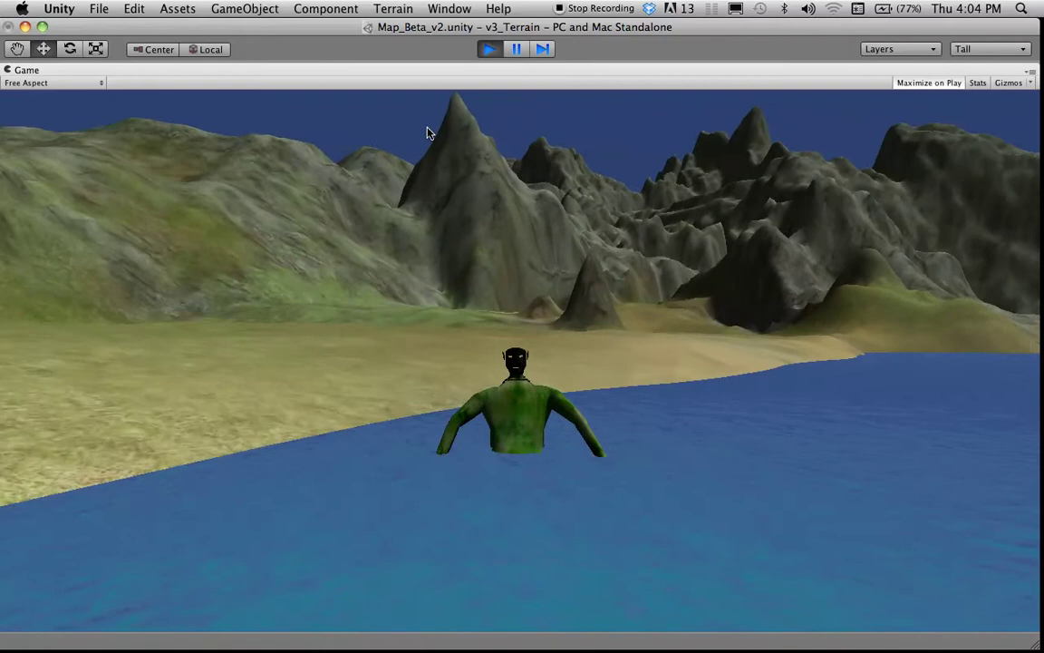
- Walk the character along the shoreline and turn it inland toward the cone-shaped rock
key(d)
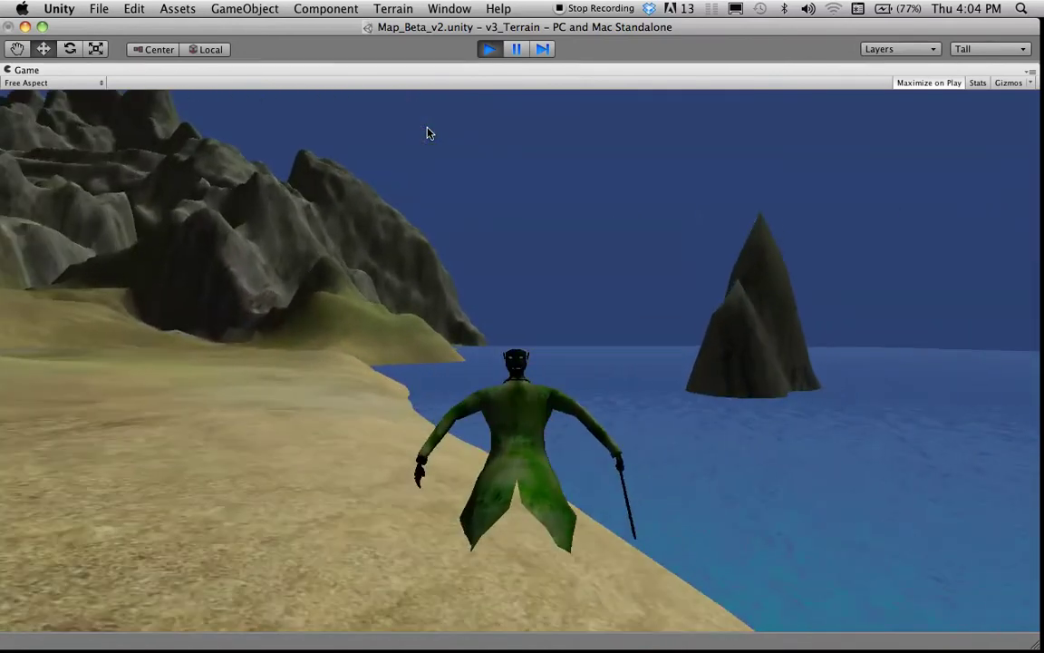
key(a)
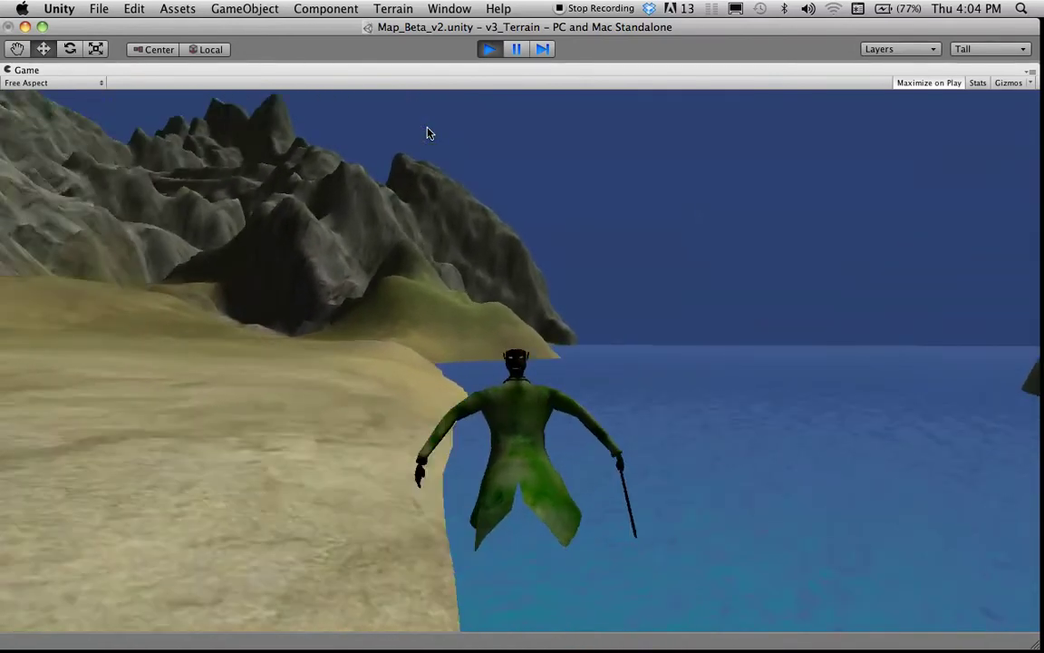
key(a)
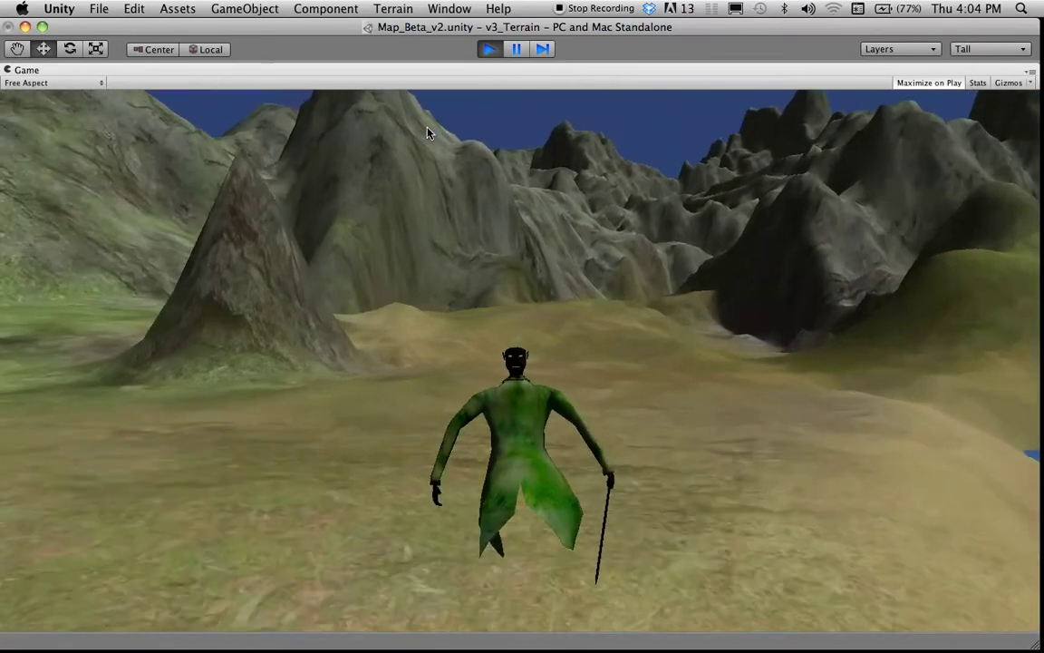
- Turn the character around past the sea rocks and walk it back along the beach toward the distant hills
key(d)
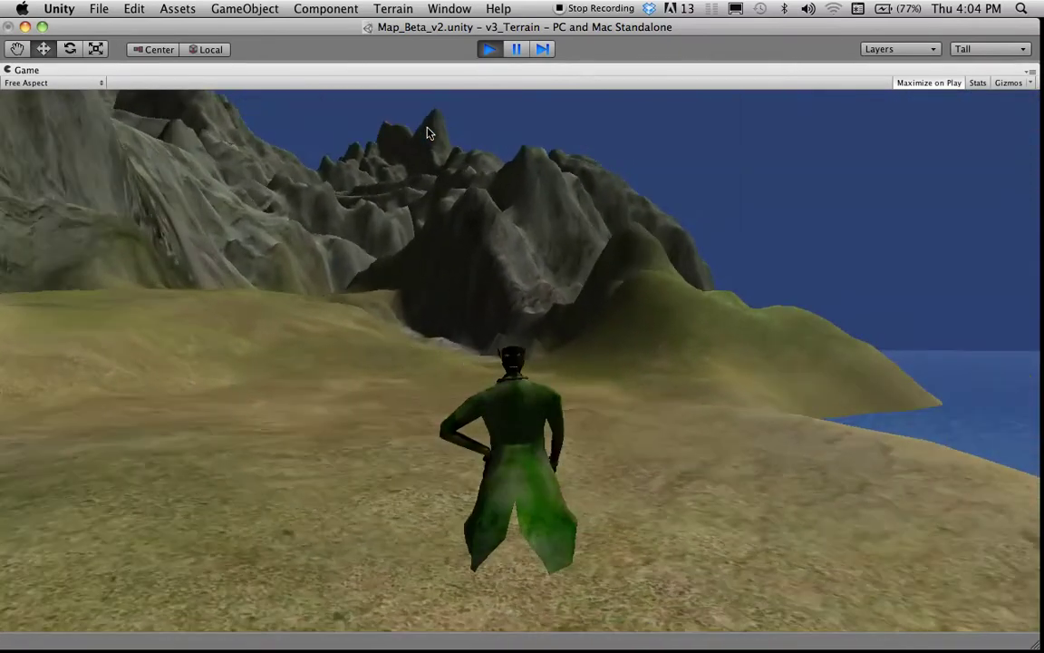
key(d)
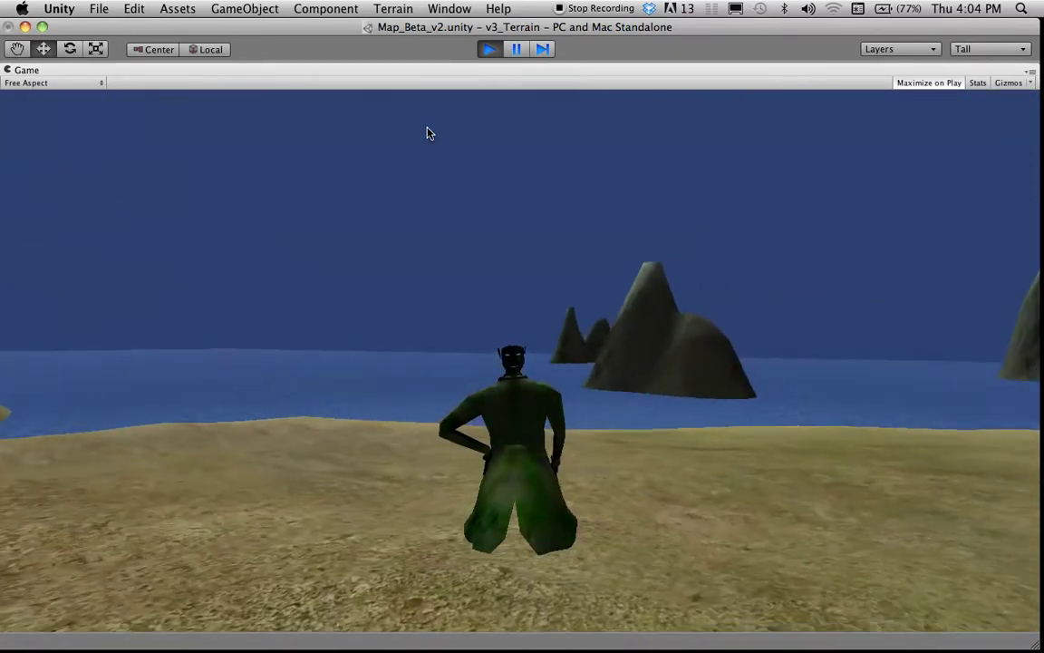
key(d)
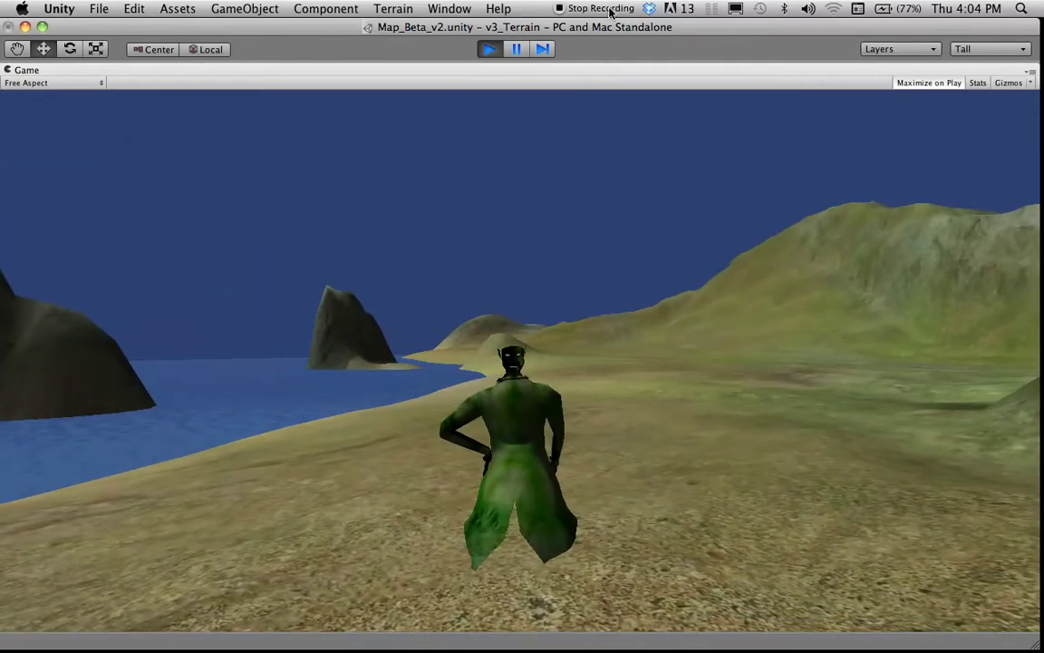
key(w)
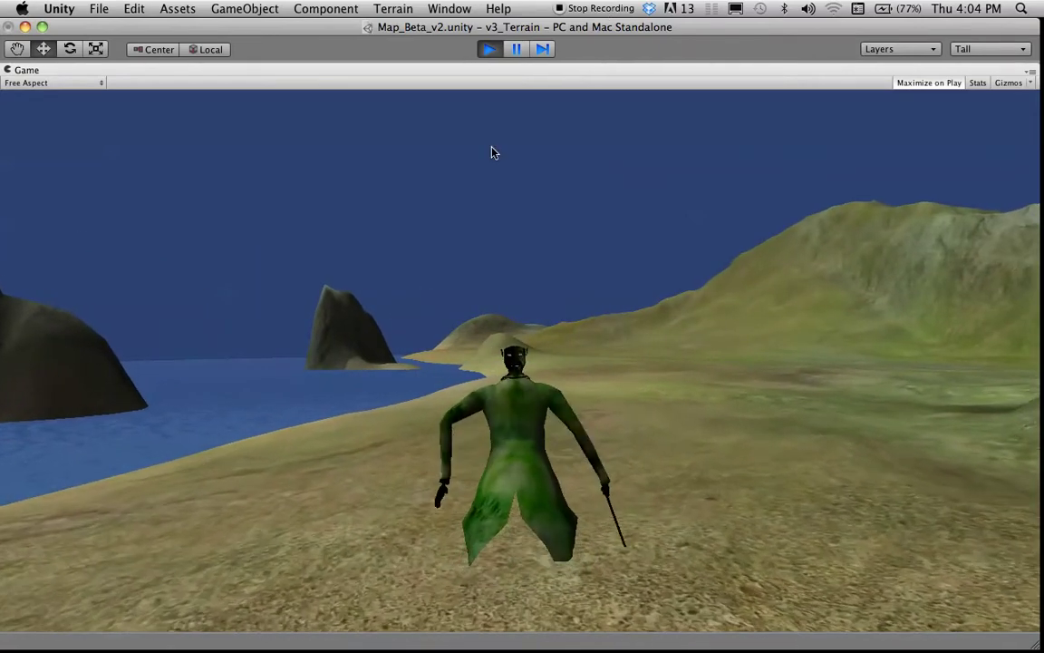
key(d)
key(d)
key(a)
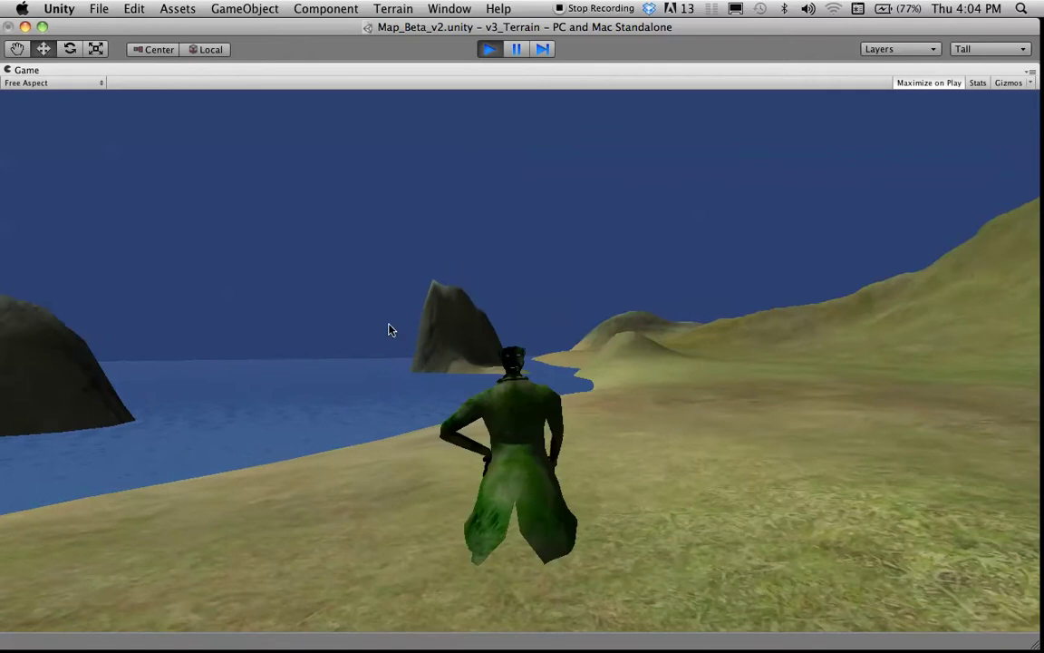
- Walk the character to the water's edge, turn it past the sea rocks toward the rocky mountains, and exit play mode
key(a)
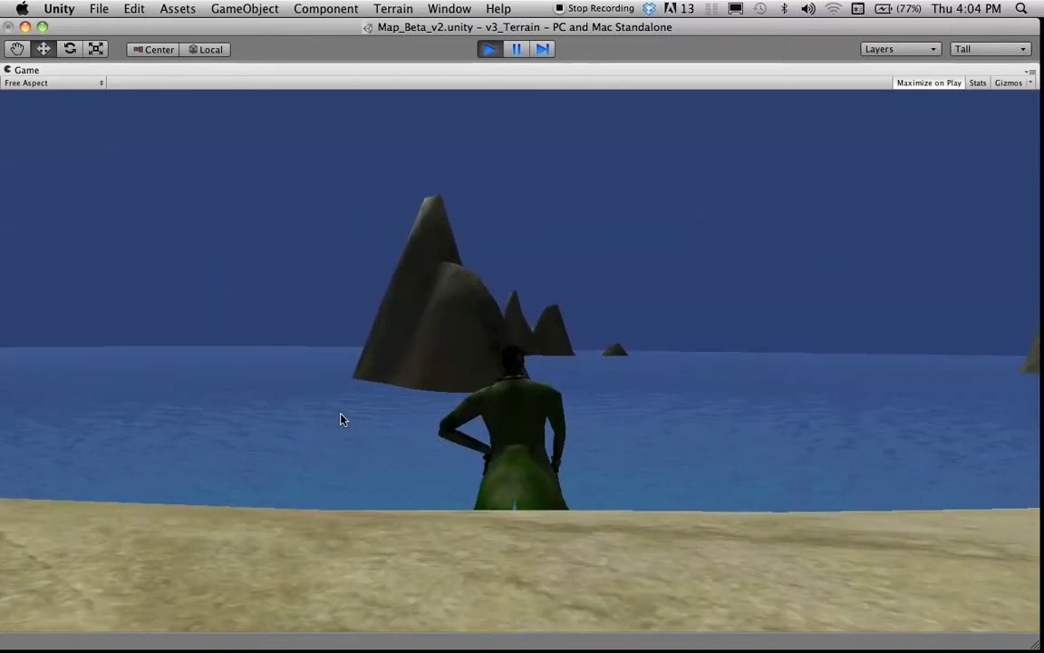
key(a)
key(a)
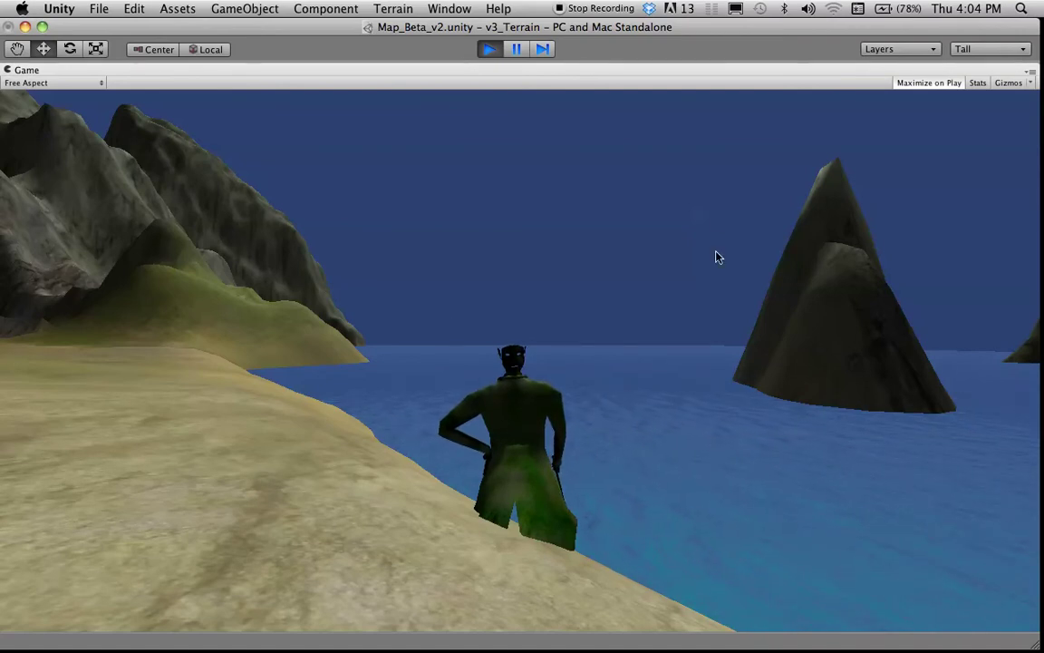
click(489, 50)
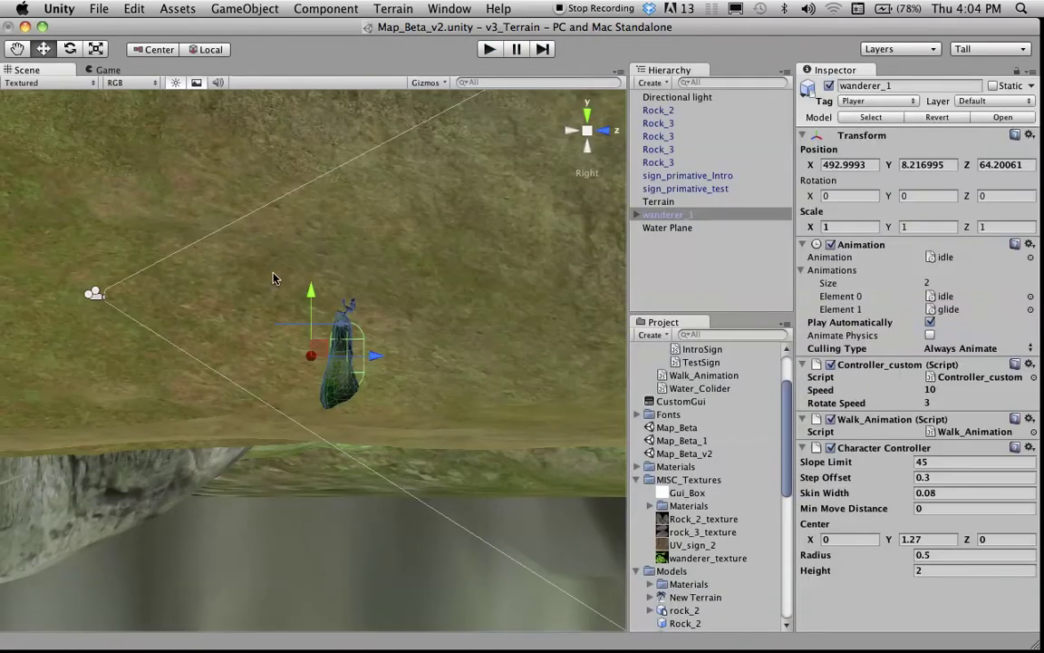
- Move wanderer_1 along the X axis from the coast into the green valley, to about X 293.9
alt+drag(291, 275, 517, 444)
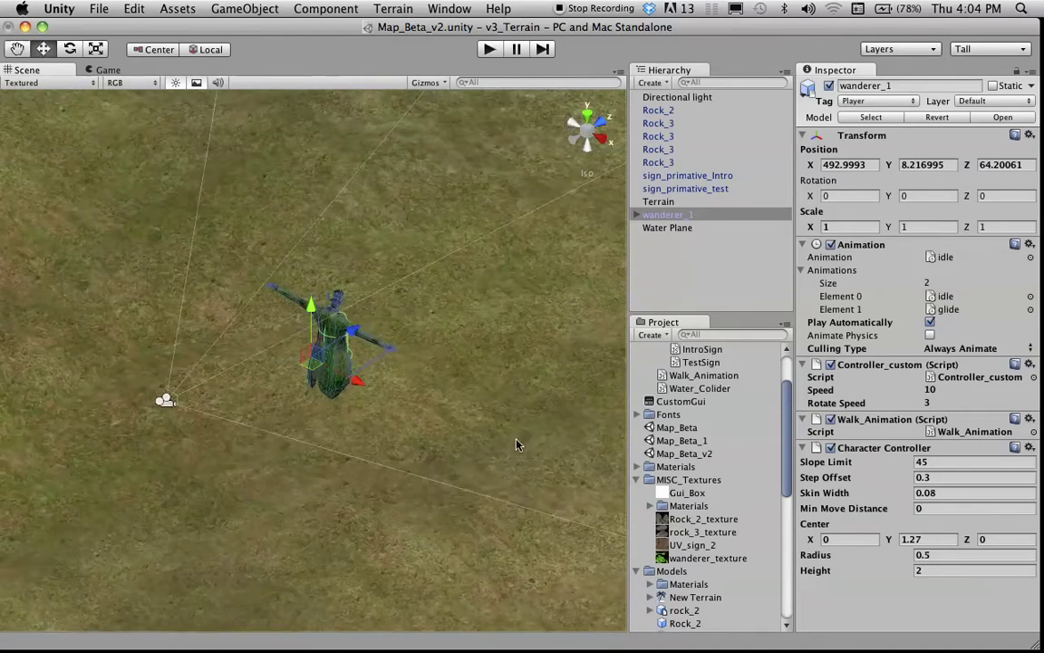
scroll(310, 287, down, 15)
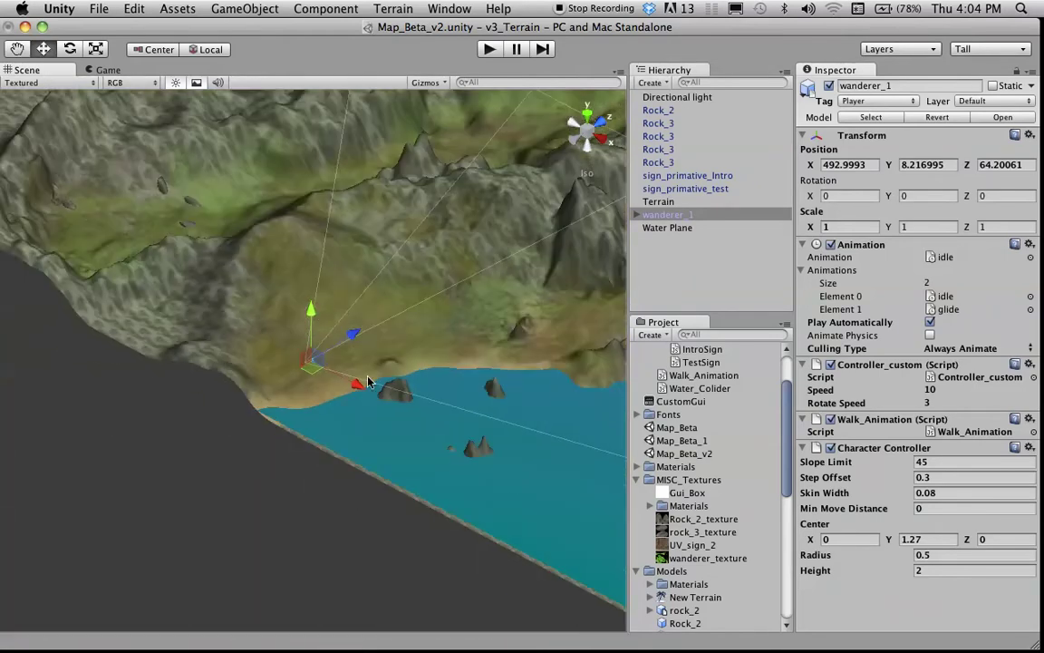
drag(360, 390, 166, 242)
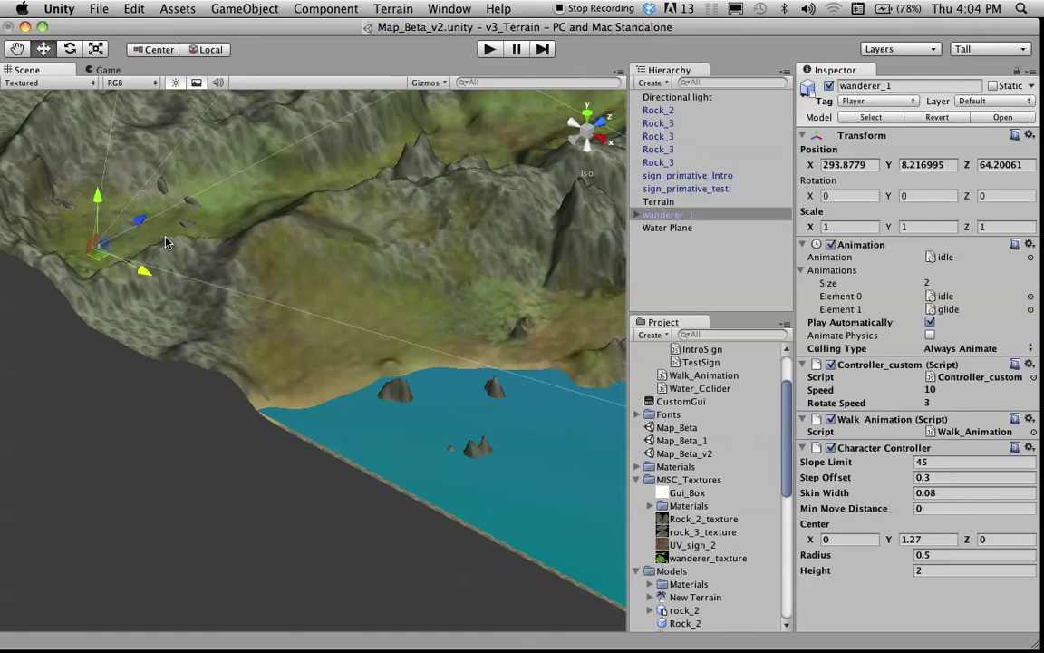
- Lower wanderer_1 toward the valley ground to about Y 6.48 and shift it along the X axis to about 288.7
click(598, 139)
key(f)
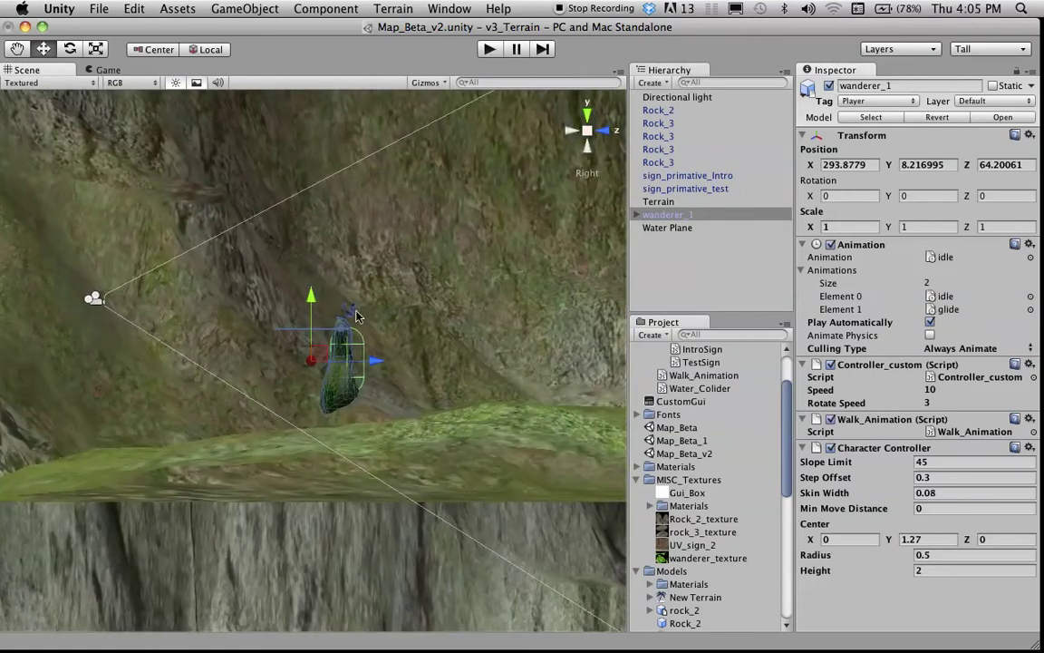
drag(308, 331, 304, 359)
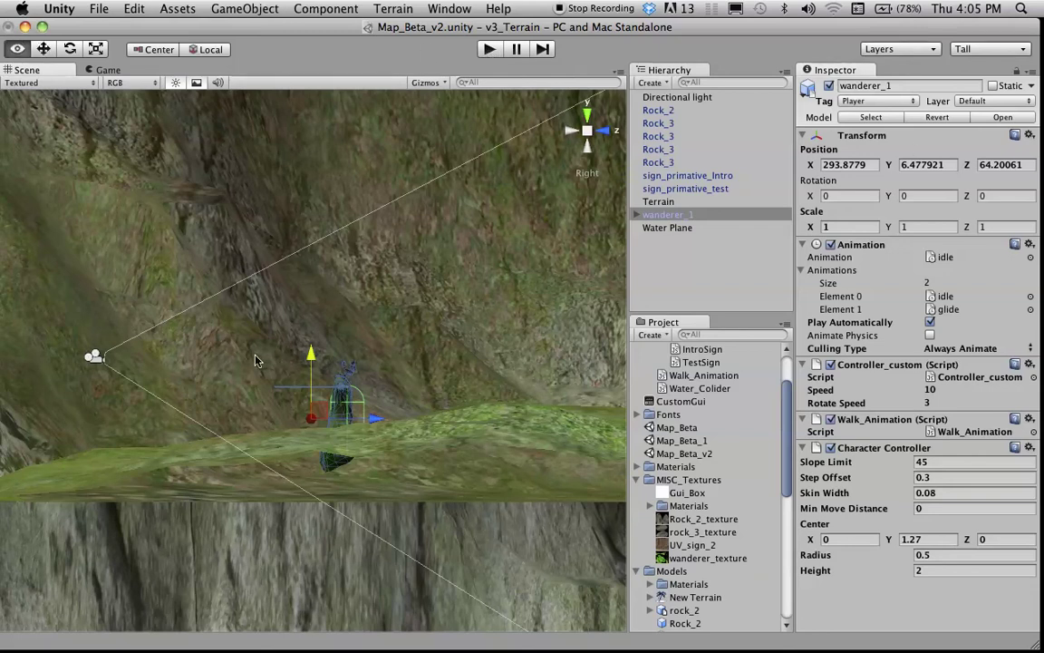
alt+drag(381, 399, 533, 512)
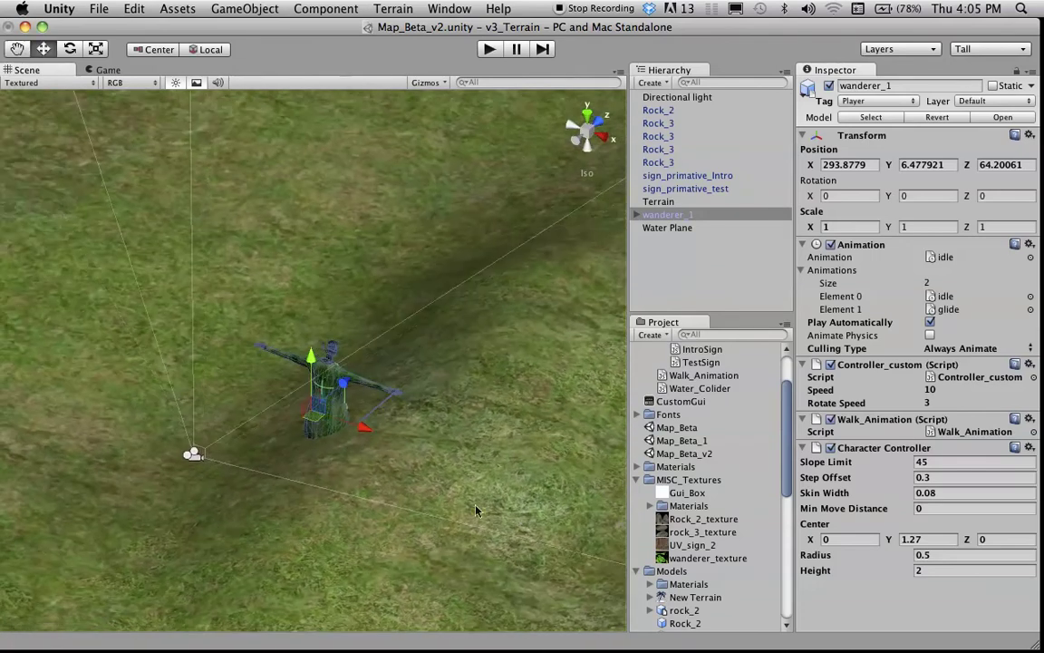
drag(360, 432, 255, 303)
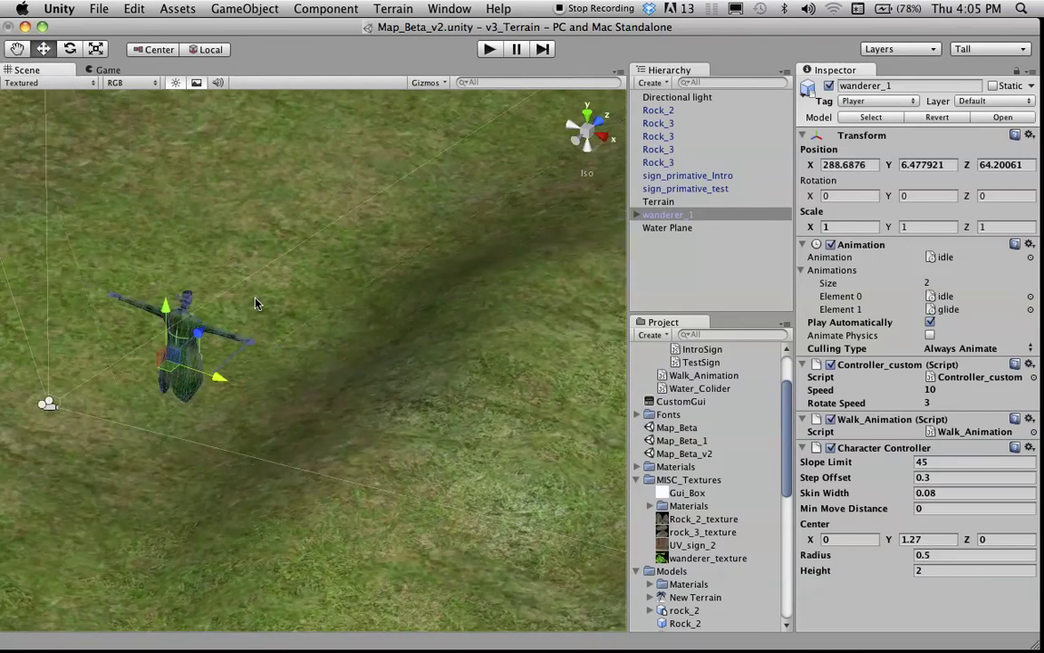